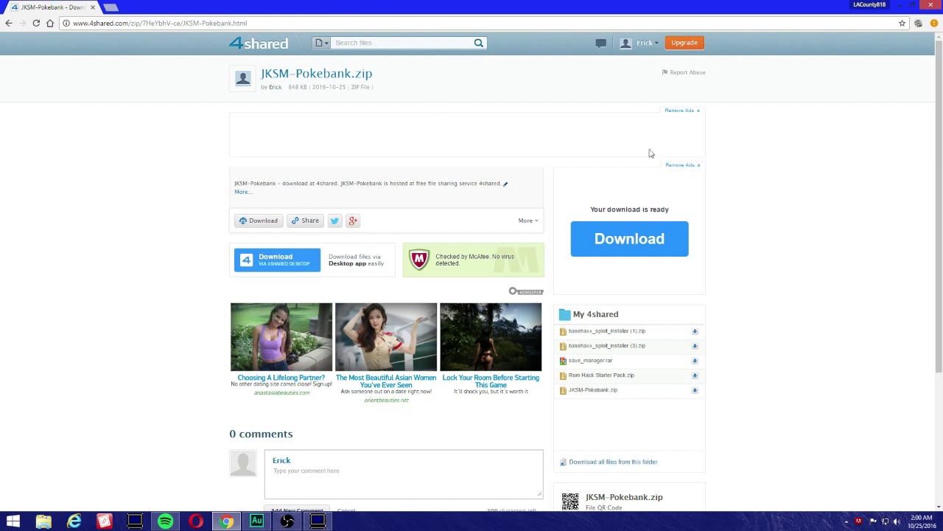
# Download JKSM-Pokebank.zip from its 4shared page using the free download option
pyautogui.press('super+c')
pyautogui.click(261, 221)
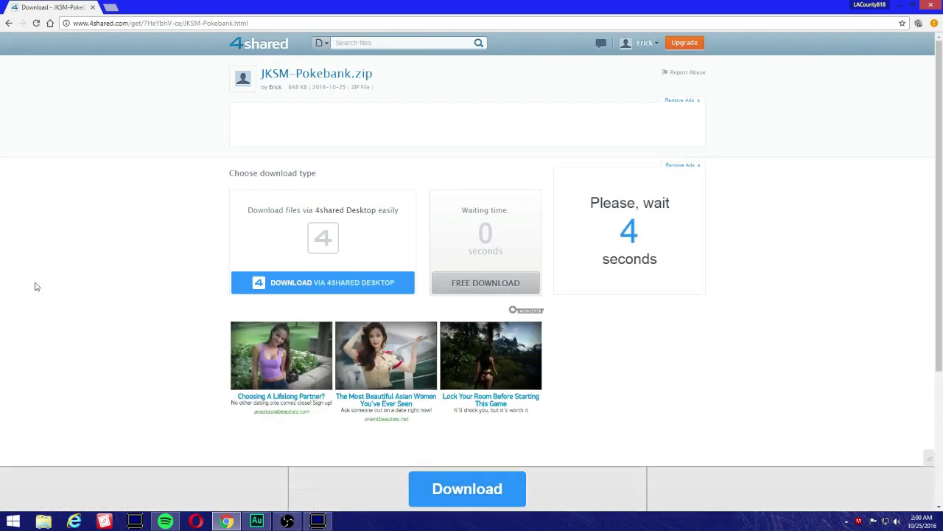
pyautogui.click(478, 283)
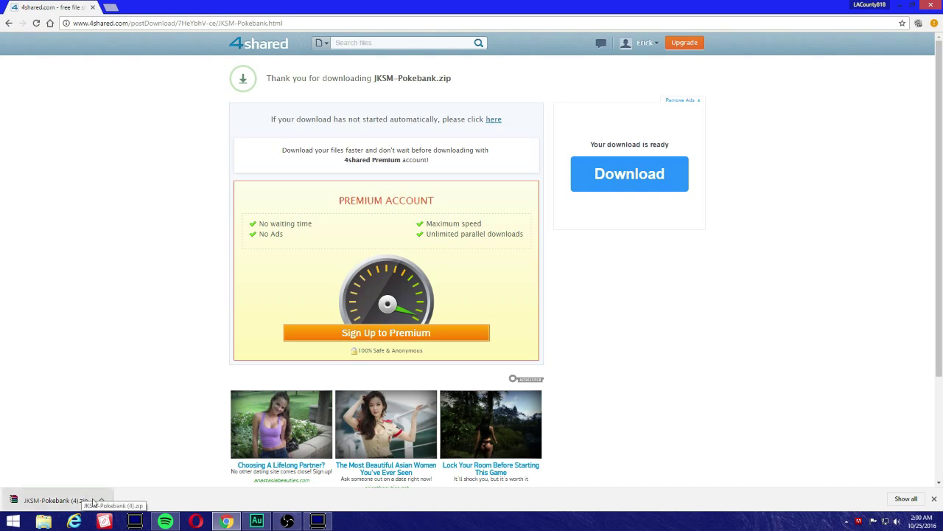
# Open the downloaded JKSM-Pokebank archive and dismiss the WinRAR licence reminder
pyautogui.click(88, 500)
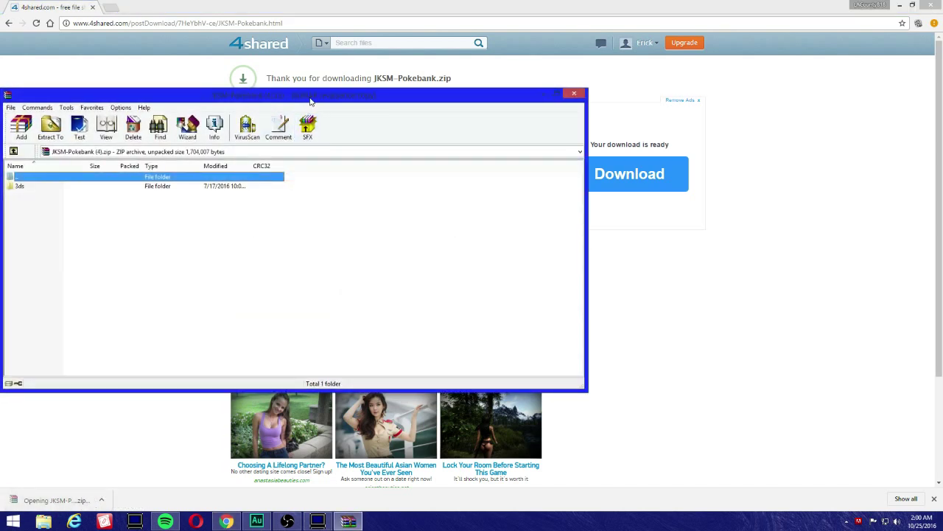
pyautogui.click(372, 198)
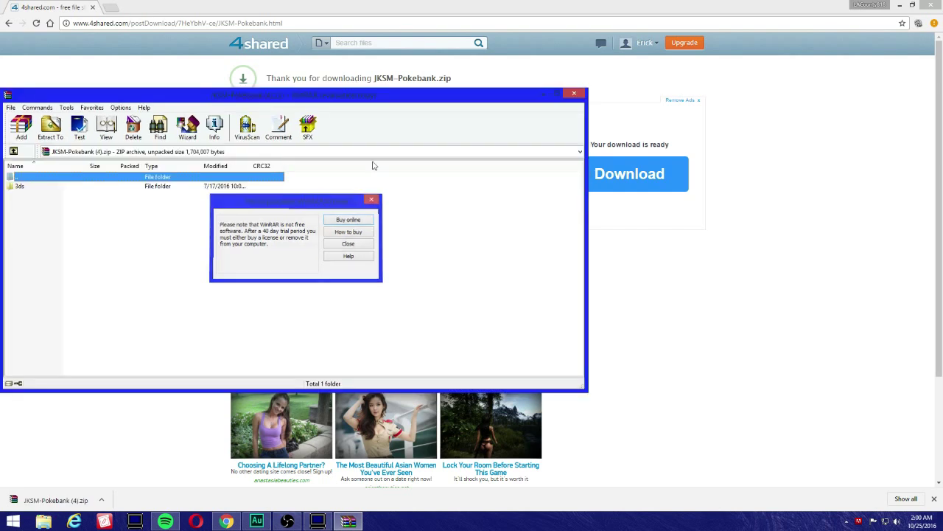
pyautogui.moveTo(332, 101); pyautogui.dragTo(371, 95)
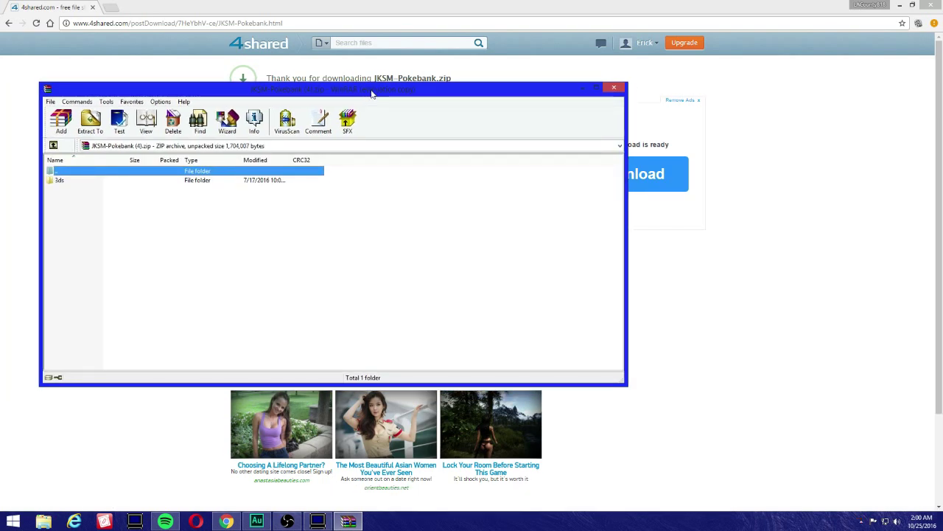
pyautogui.moveTo(372, 94); pyautogui.dragTo(353, 92)
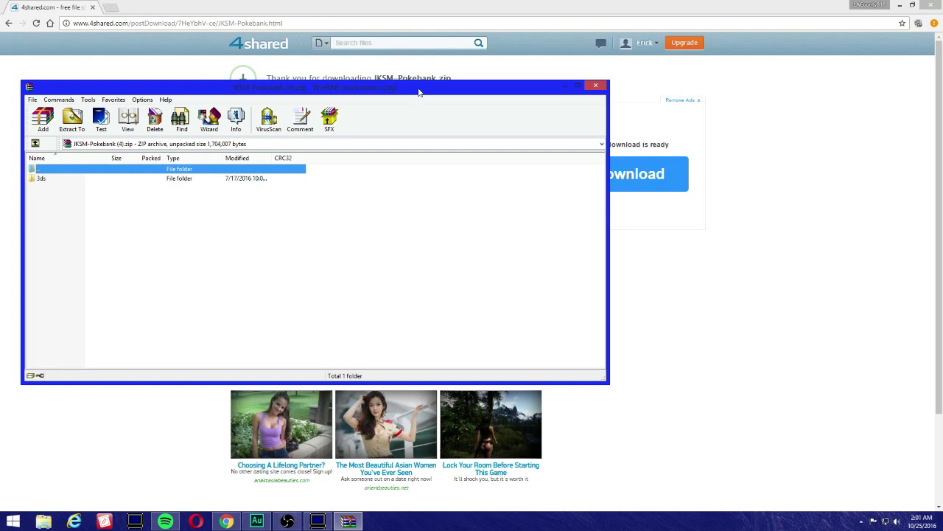
pyautogui.moveTo(419, 92)
pyautogui.mouseDown()
pyautogui.moveTo(426, 69)
pyautogui.moveTo(421, 127)
pyautogui.moveTo(417, 75)
pyautogui.mouseUp()
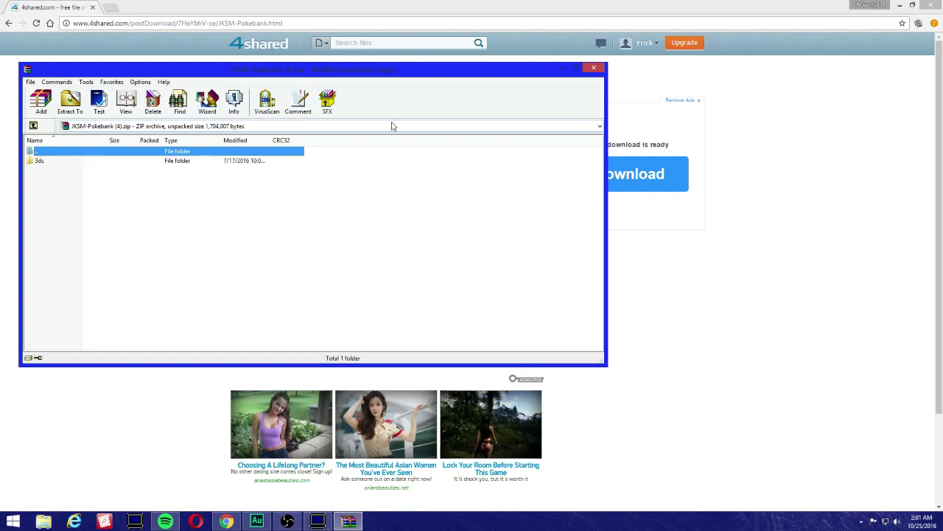
# Bring up the Removable Disk (F:) window and arrange it alongside the archive window
pyautogui.hotkey('alt', 'Tab')
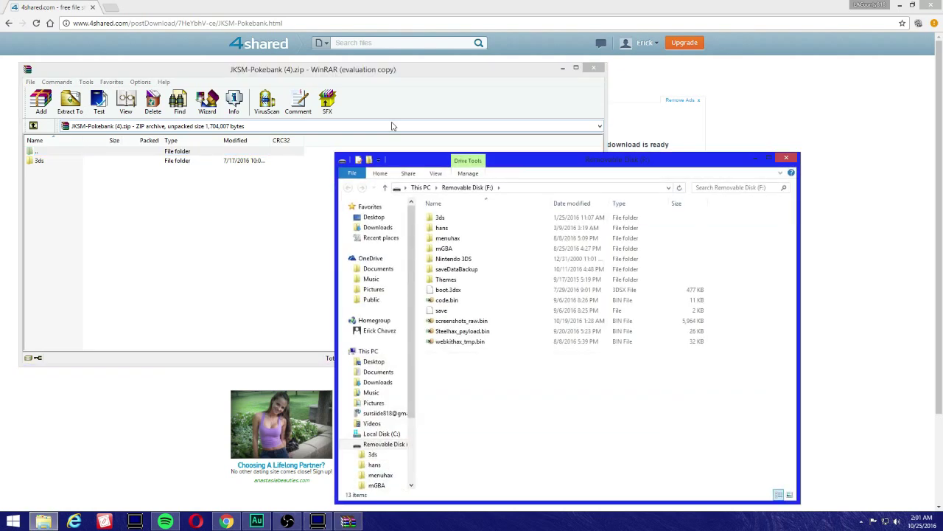
pyautogui.moveTo(517, 159); pyautogui.dragTo(659, 101)
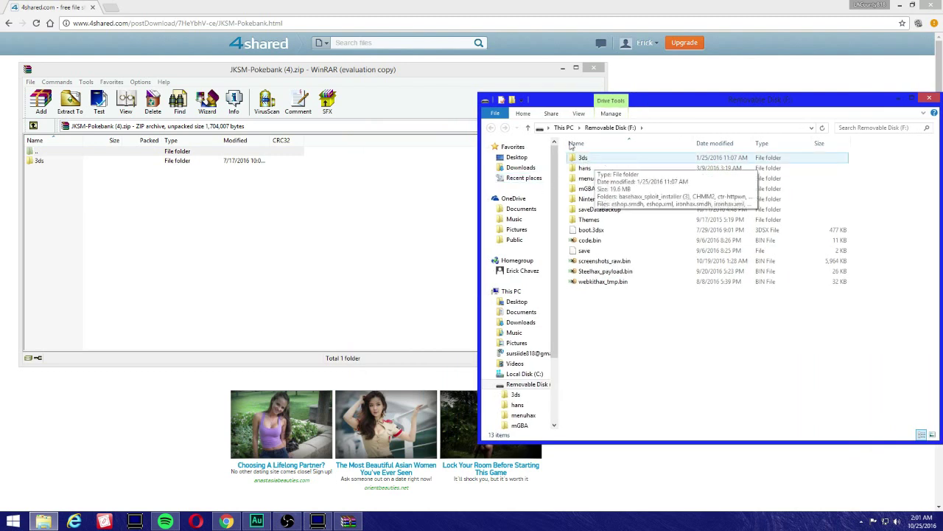
pyautogui.click(465, 75)
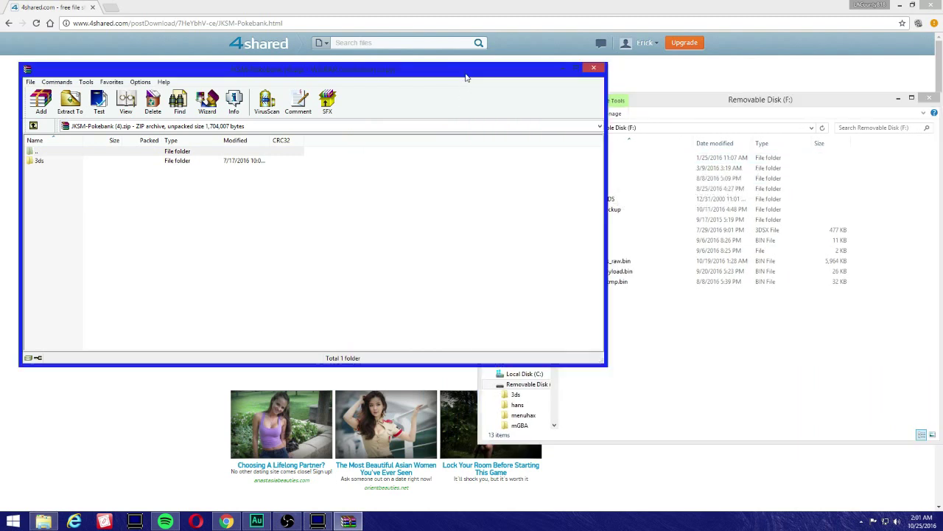
pyautogui.moveTo(466, 75); pyautogui.dragTo(448, 84)
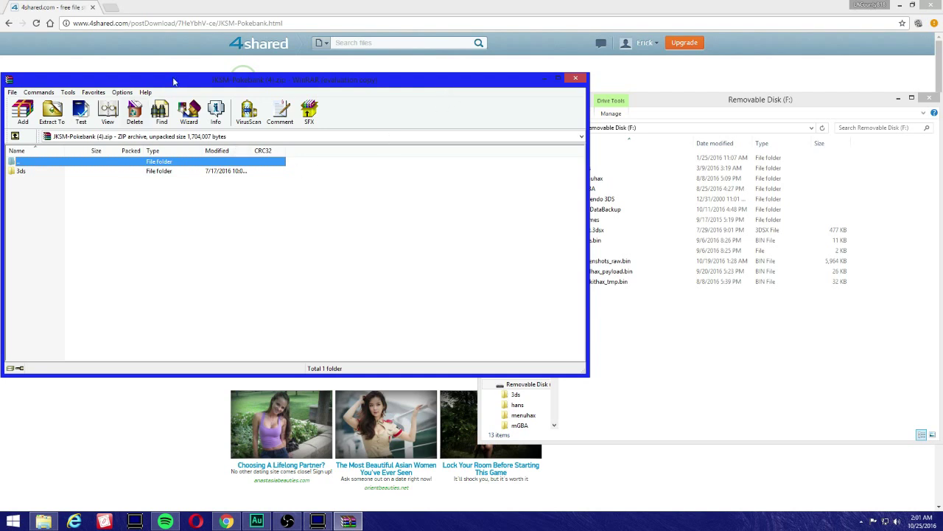
pyautogui.moveTo(175, 81); pyautogui.dragTo(250, 72)
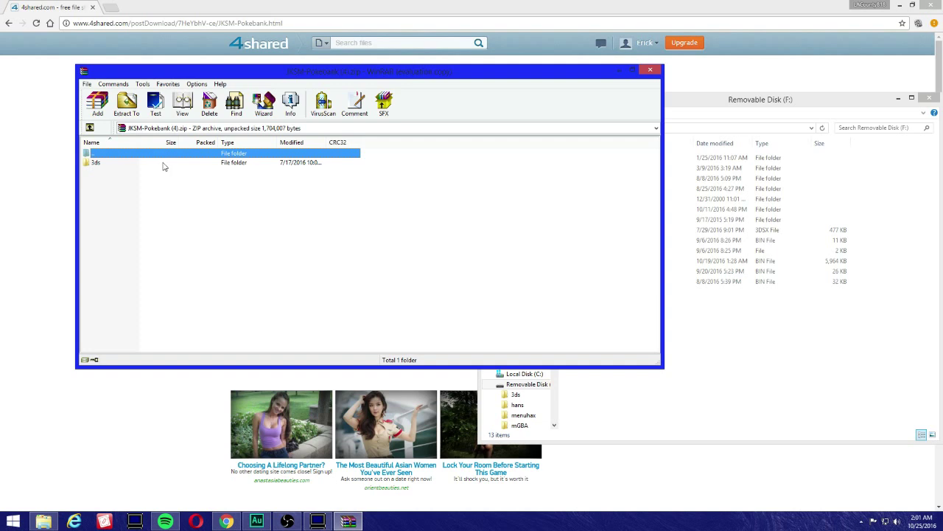
# Open the archive's 3ds folder, inspect the files inside JKSM, and return to the 3ds level
pyautogui.click(100, 170)
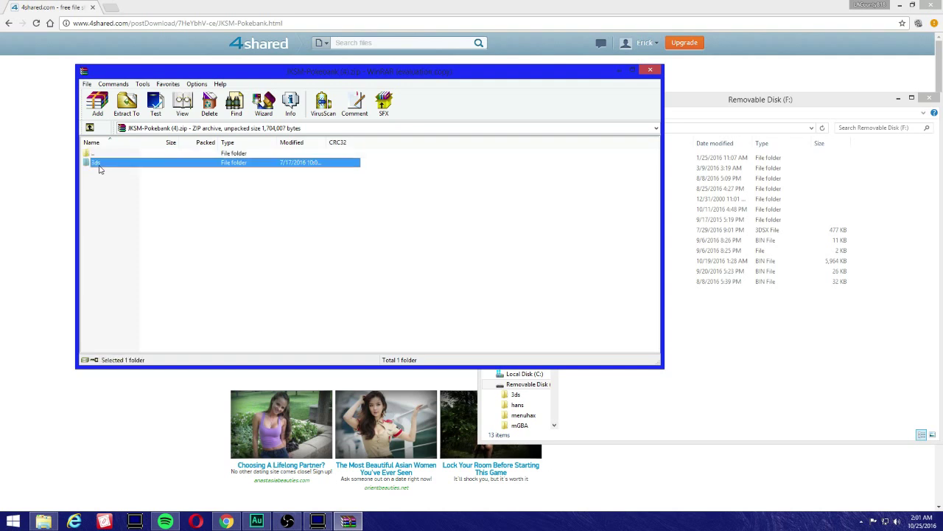
pyautogui.doubleClick(100, 170)
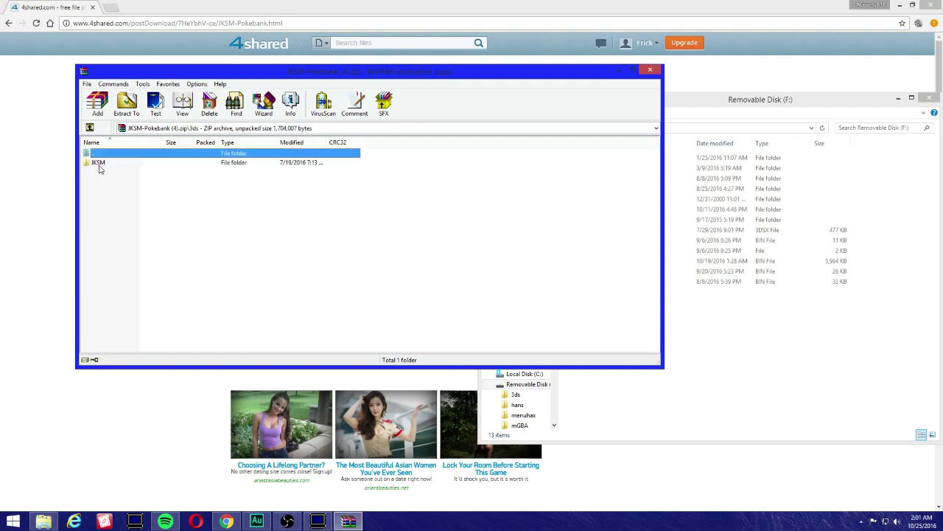
pyautogui.doubleClick(100, 165)
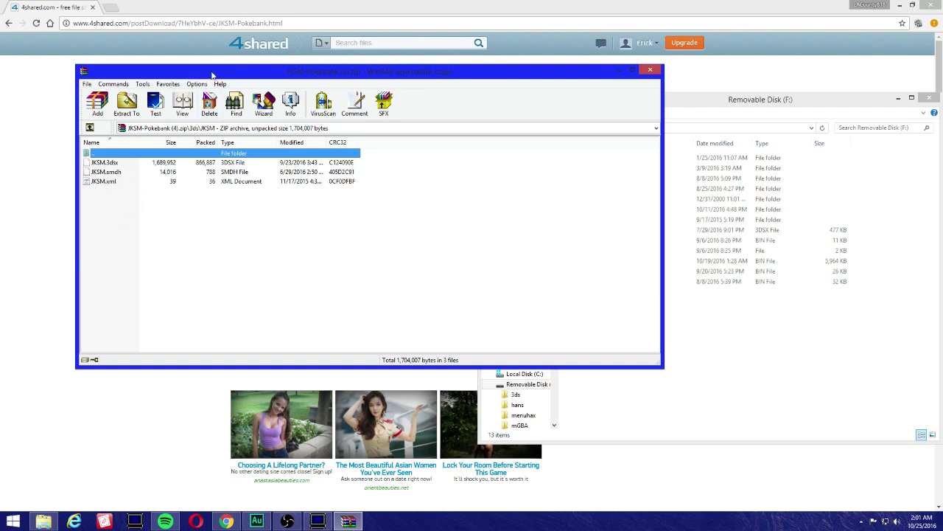
pyautogui.moveTo(212, 75); pyautogui.dragTo(228, 60)
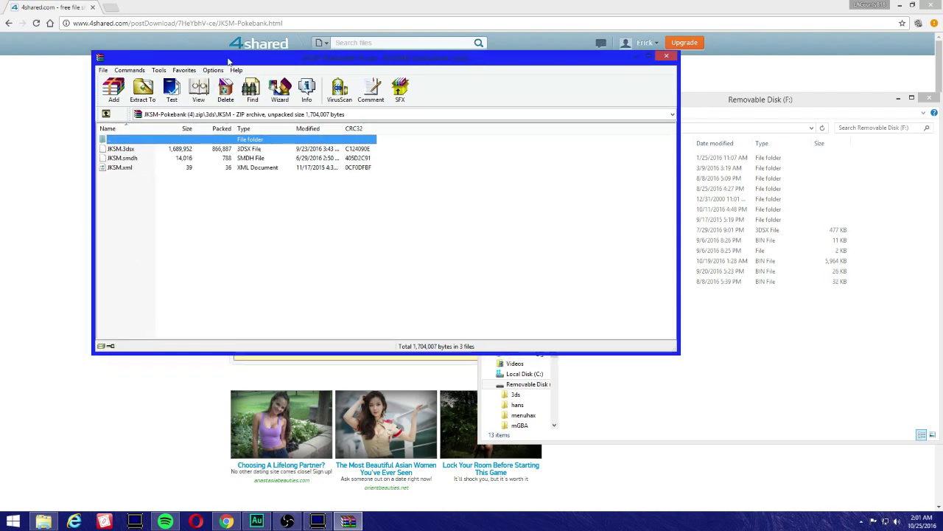
pyautogui.click(106, 114)
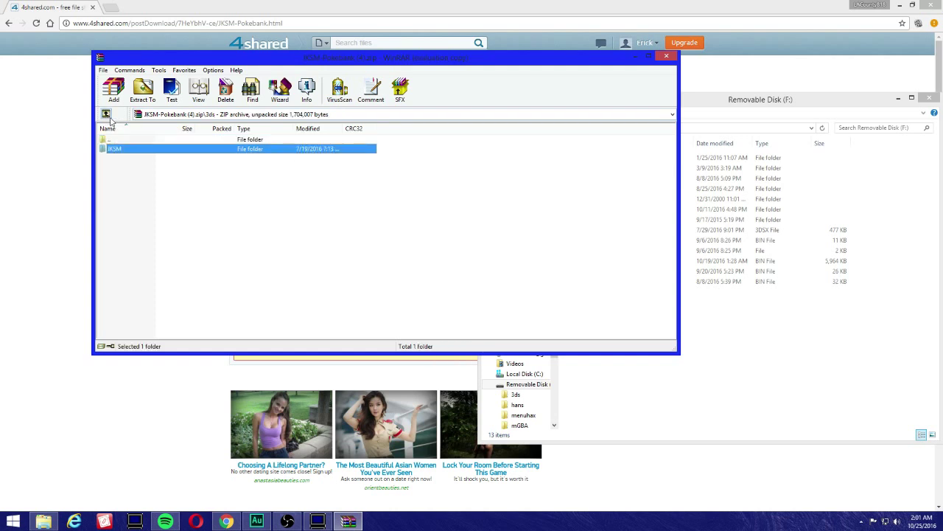
# Extract the JKSM folder into the 3ds folder on Removable Disk (F:), replacing the existing files, and close the archive
pyautogui.moveTo(486, 61); pyautogui.dragTo(410, 83)
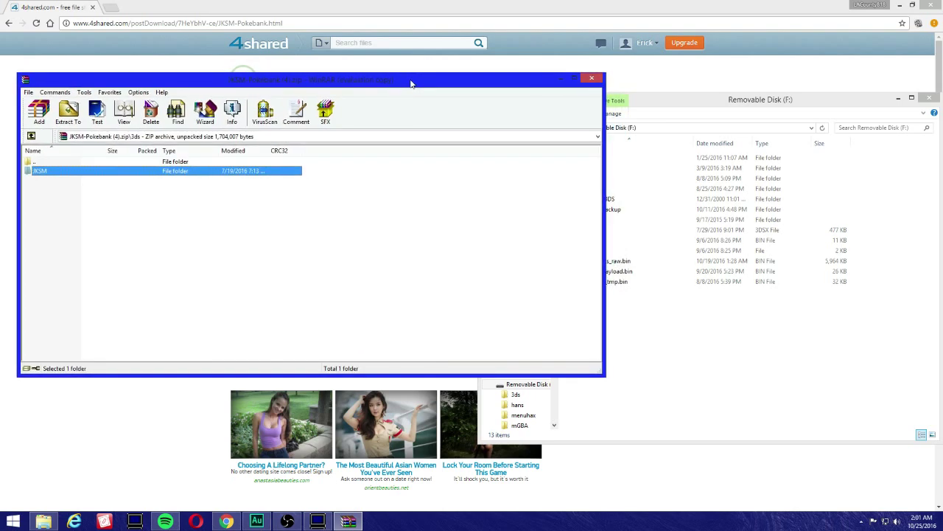
pyautogui.moveTo(676, 103); pyautogui.dragTo(800, 76)
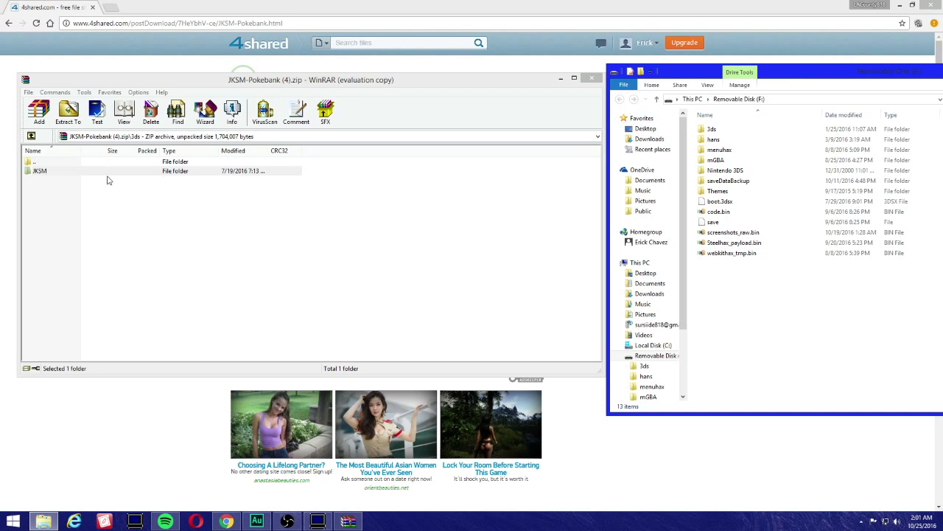
pyautogui.moveTo(112, 174); pyautogui.dragTo(716, 132)
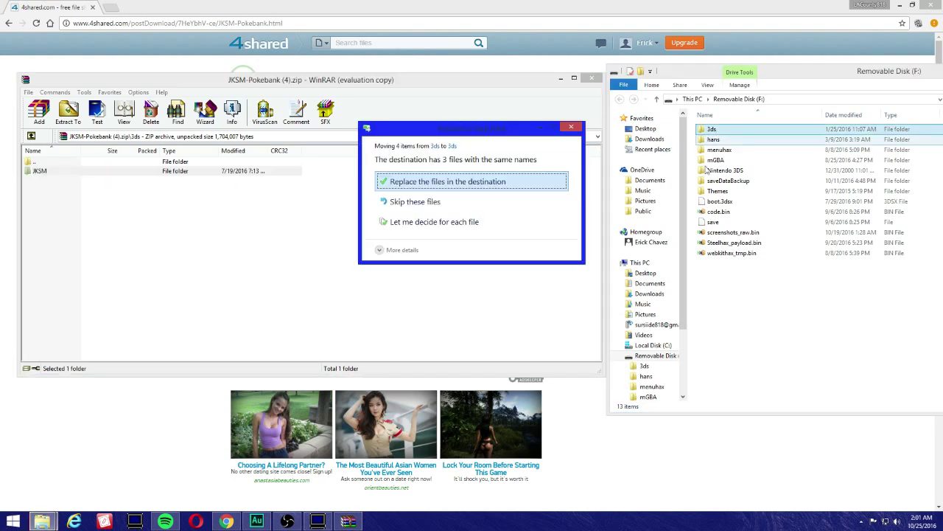
pyautogui.click(455, 186)
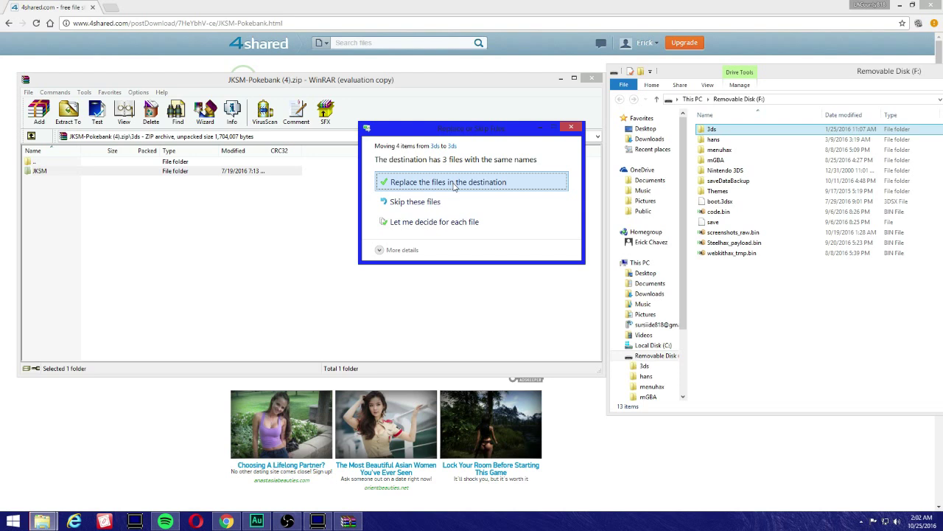
pyautogui.click(455, 184)
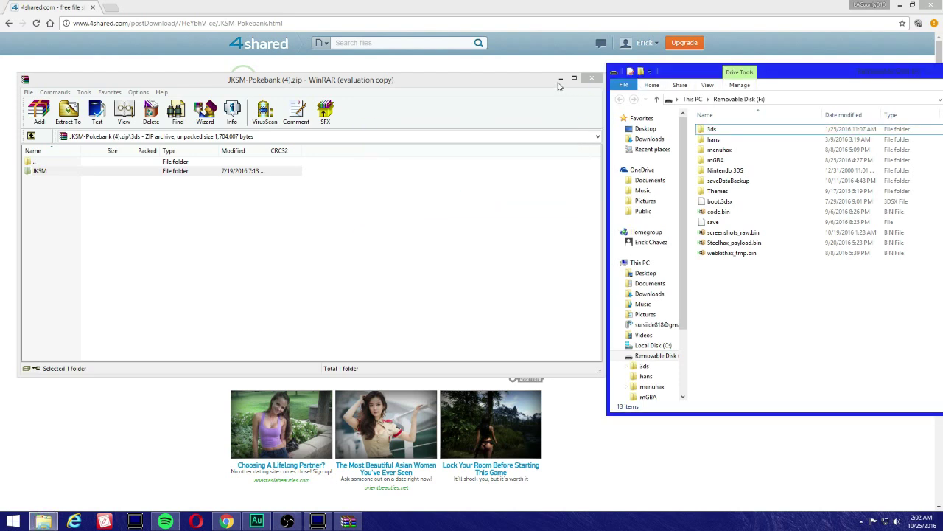
pyautogui.click(438, 101)
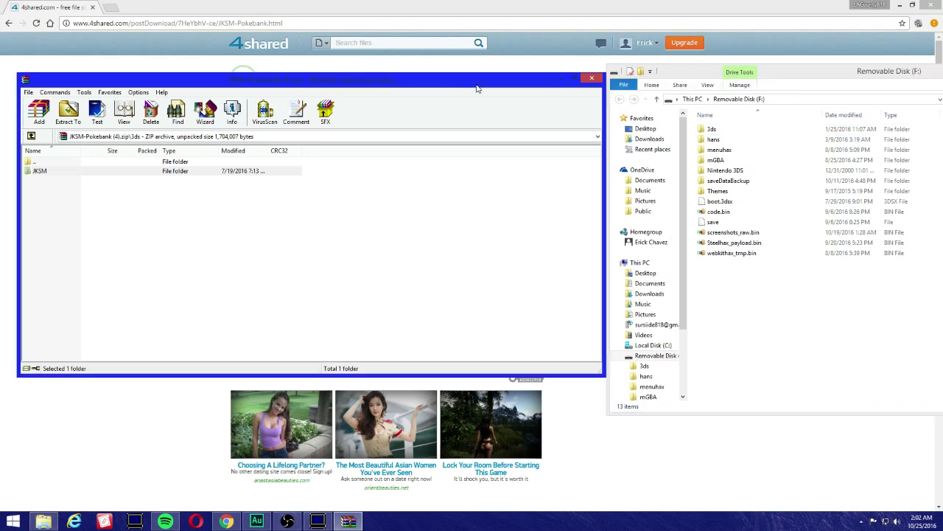
pyautogui.click(591, 78)
# Check the contents of the 3ds\JKSM folder on the removable disk and close the disk window
pyautogui.moveTo(803, 71); pyautogui.dragTo(414, 70)
pyautogui.doubleClick(342, 131)
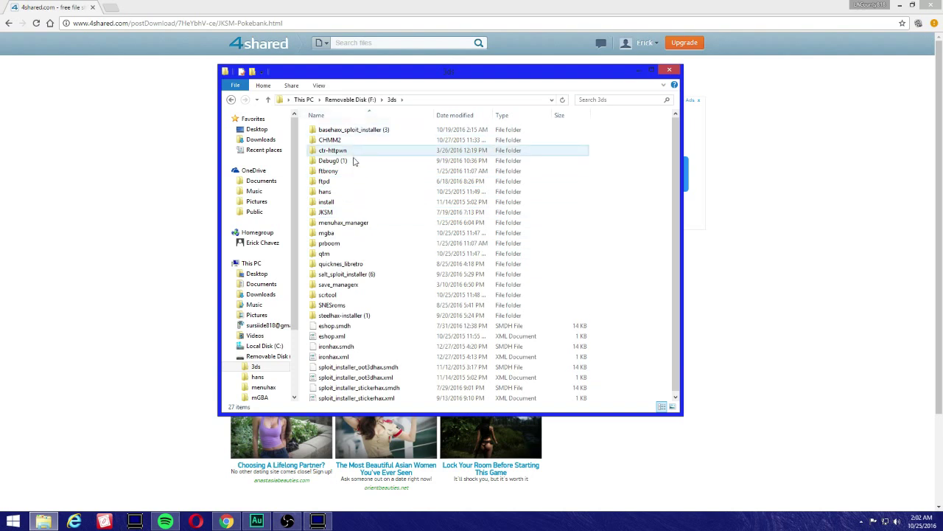
pyautogui.doubleClick(329, 214)
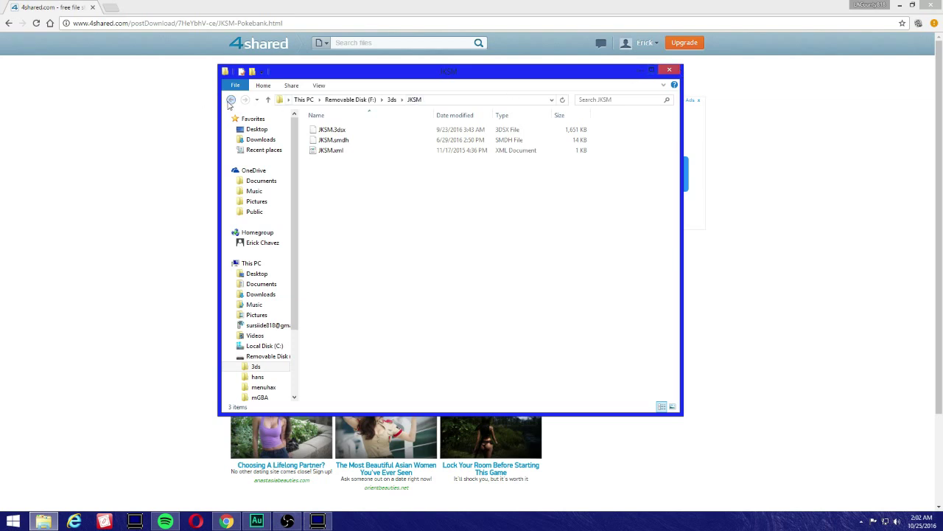
pyautogui.click(231, 100)
pyautogui.click(231, 100)
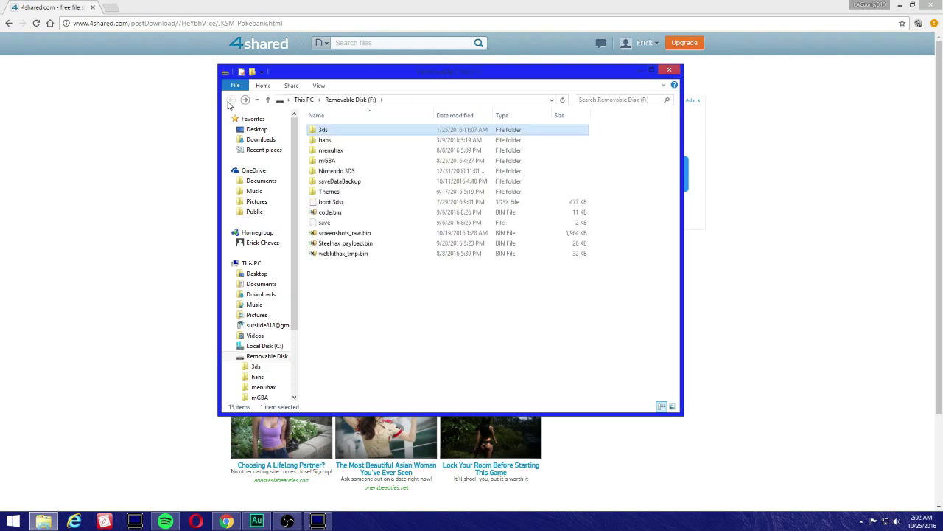
pyautogui.click(680, 72)
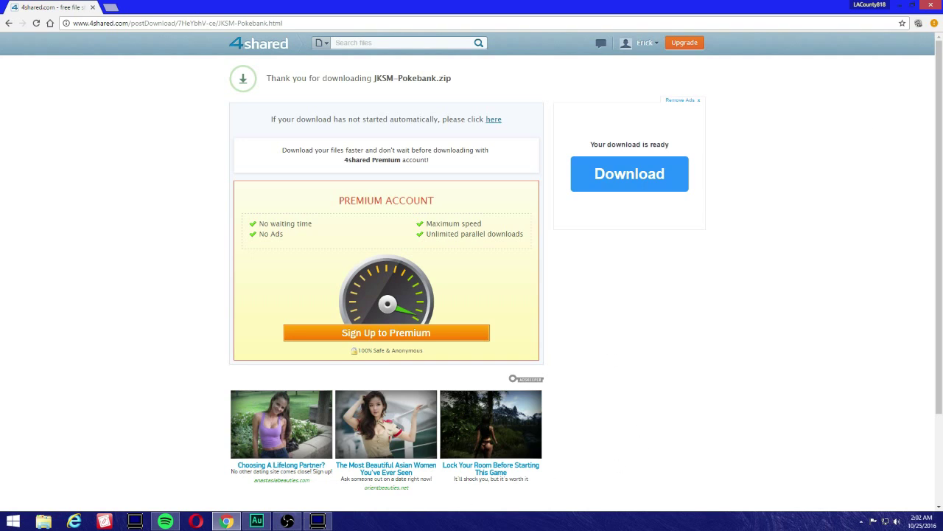
# Switch to the 3DS screen viewer, launch JK's Save Manager from the homebrew launcher, and acknowledge the filter download
pyautogui.click(321, 523)
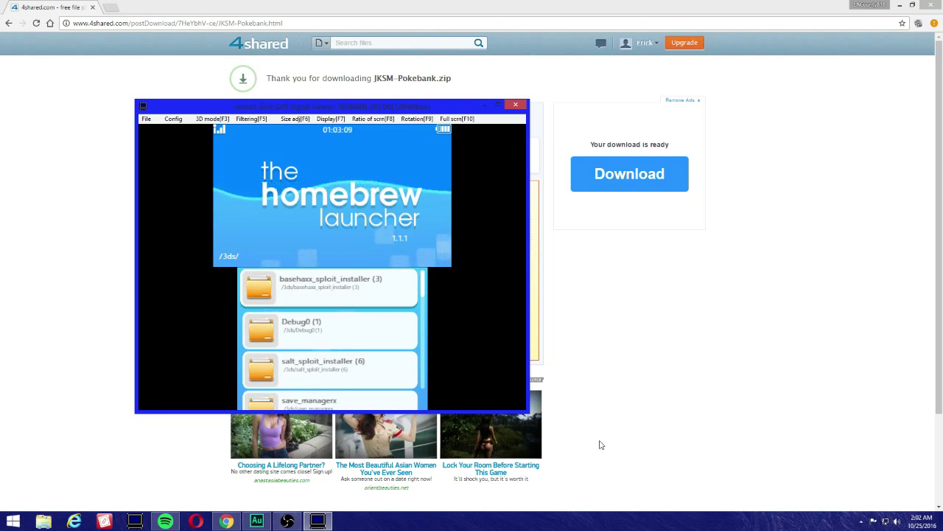
pyautogui.press('Down')
pyautogui.press('Down')
pyautogui.press('Down')
pyautogui.press('Down')
pyautogui.press('Down')
pyautogui.press('Down')
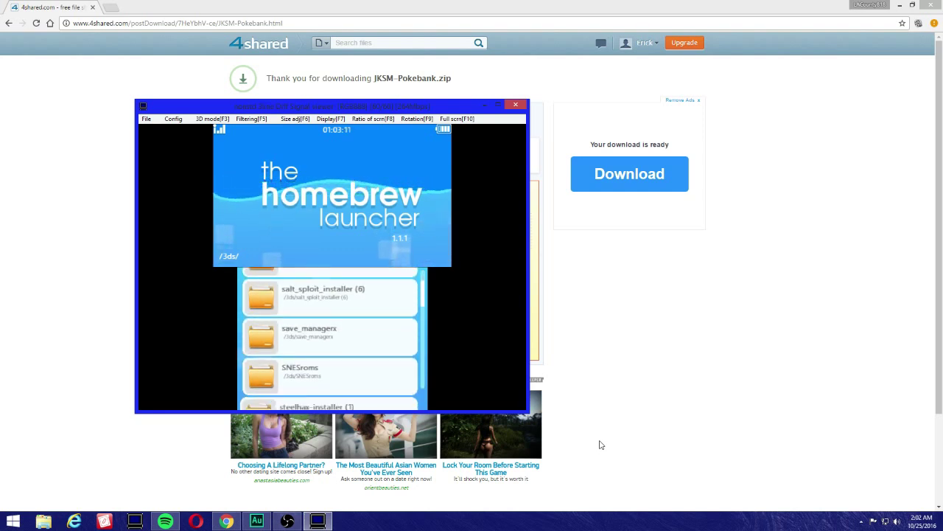
pyautogui.press('Down')
pyautogui.press('Down')
pyautogui.press('Down')
pyautogui.press('Down')
pyautogui.press('Down')
pyautogui.press('Down')
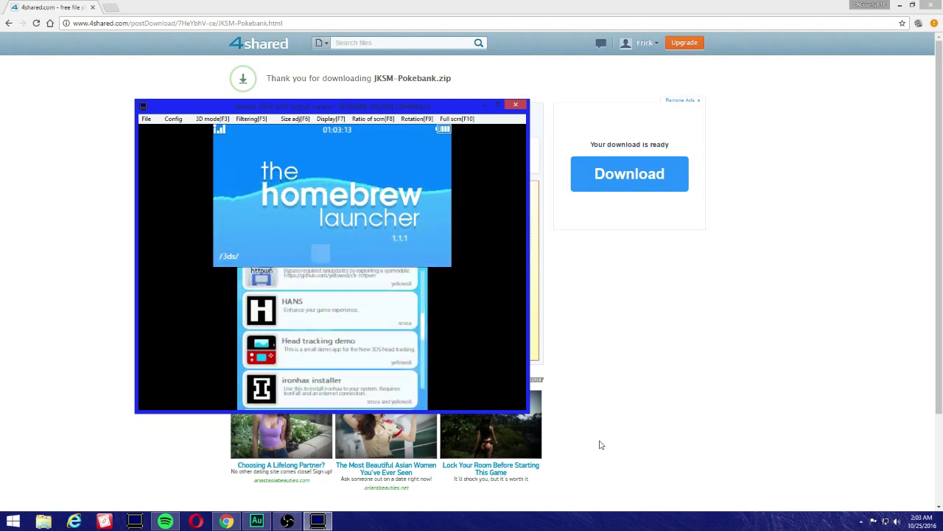
pyautogui.press('Down')
pyautogui.press('Down')
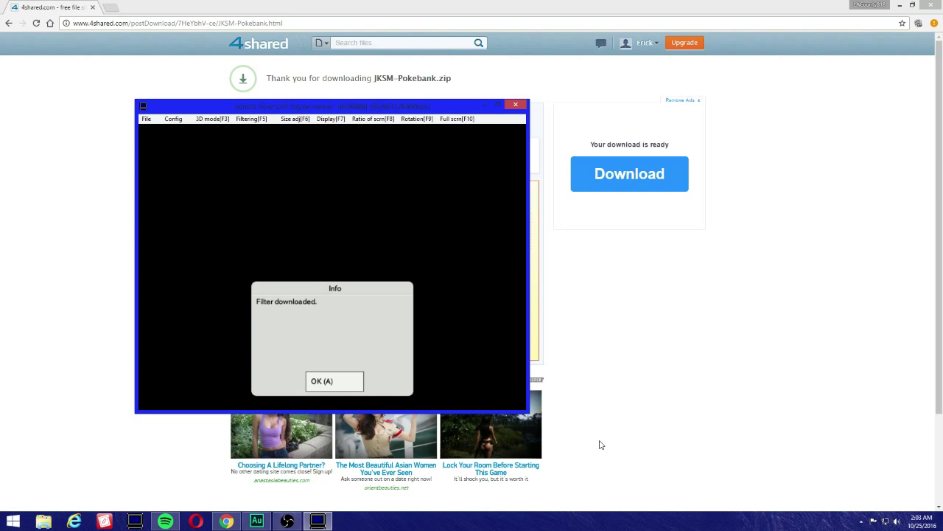
pyautogui.press('Return')
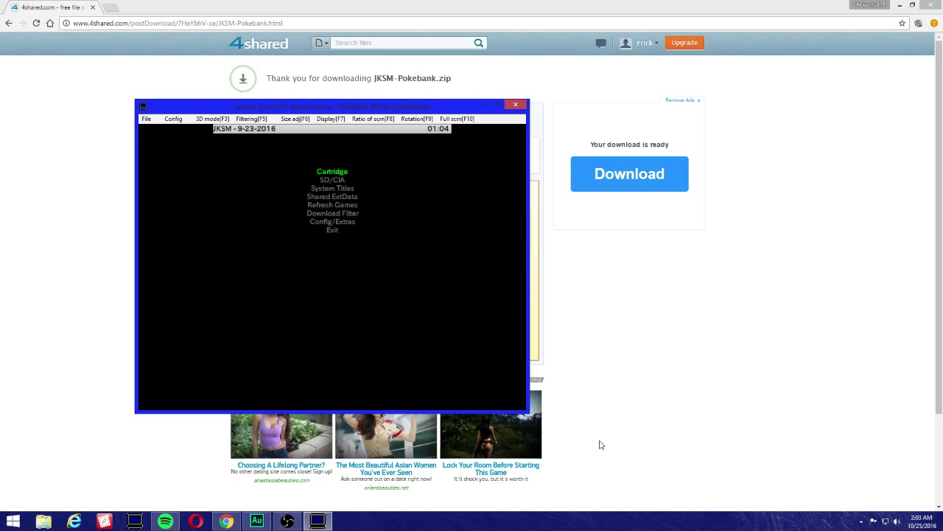
# Leave the save manager and relaunch JK's Save Manager from the homebrew launcher
pyautogui.press('a')
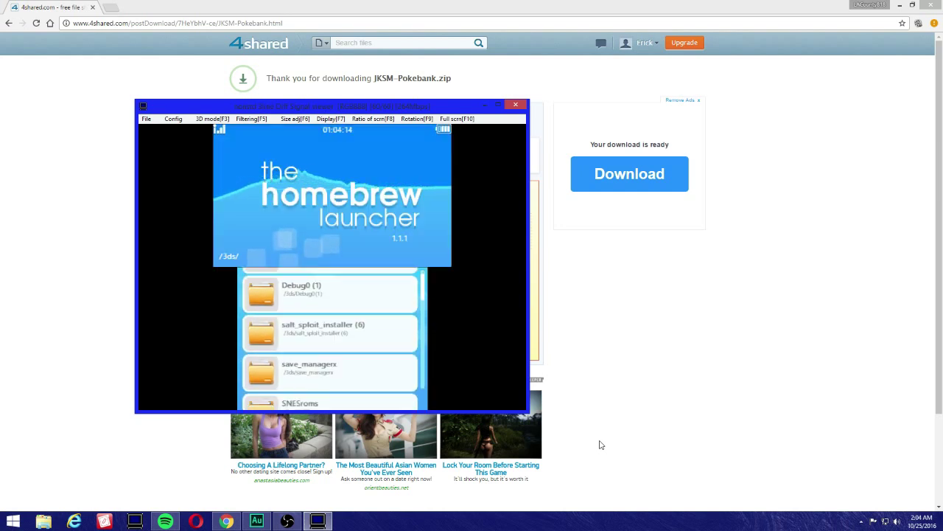
pyautogui.press('Down')
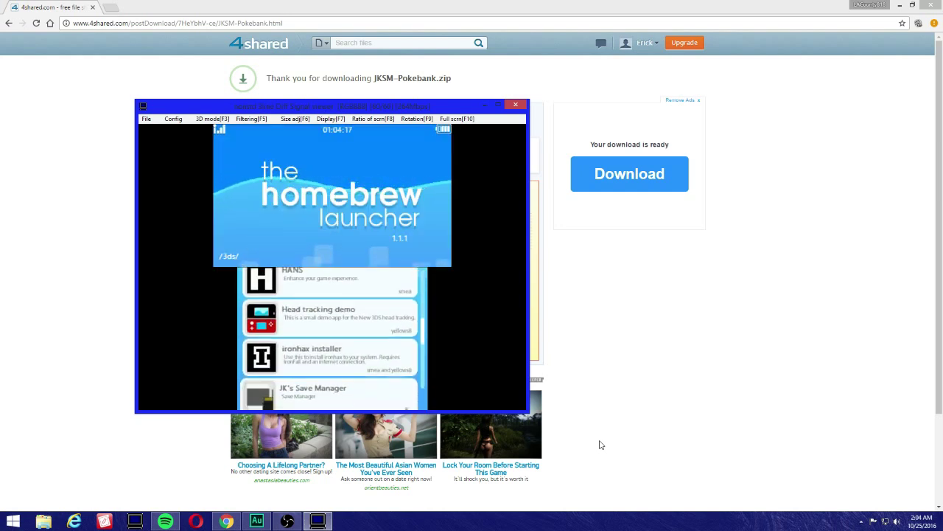
pyautogui.press('Down')
pyautogui.press('a')
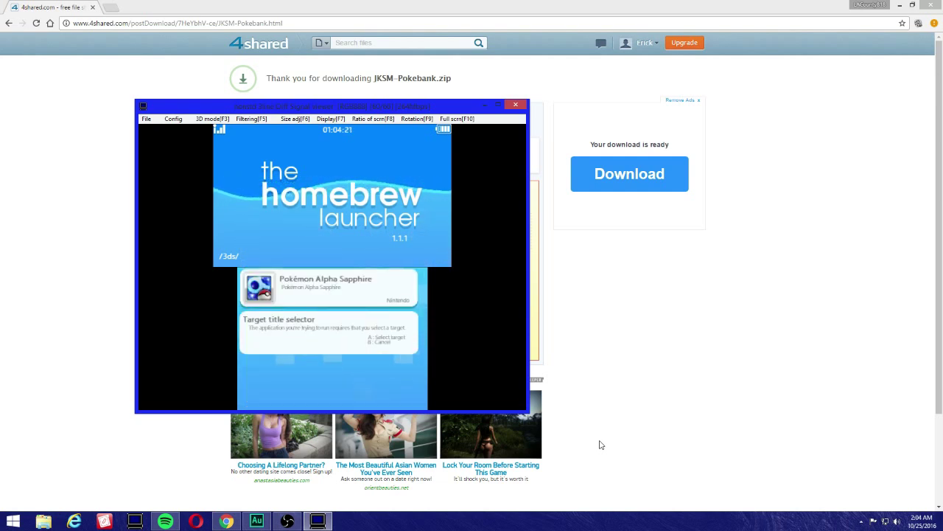
# Choose Pokémon Bank in the target title selector and start the save manager on it
pyautogui.press('Down')
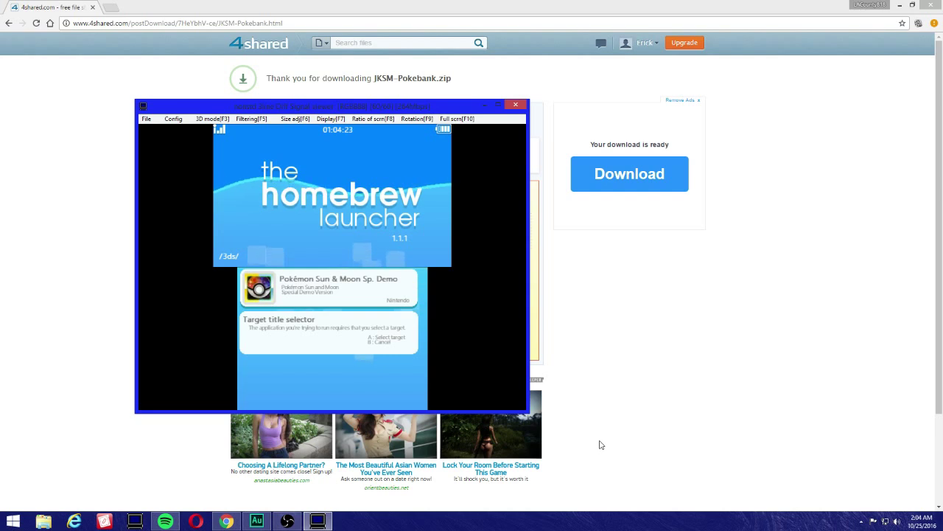
pyautogui.press('Down')
pyautogui.press('Down')
pyautogui.press('Down')
pyautogui.press('Down')
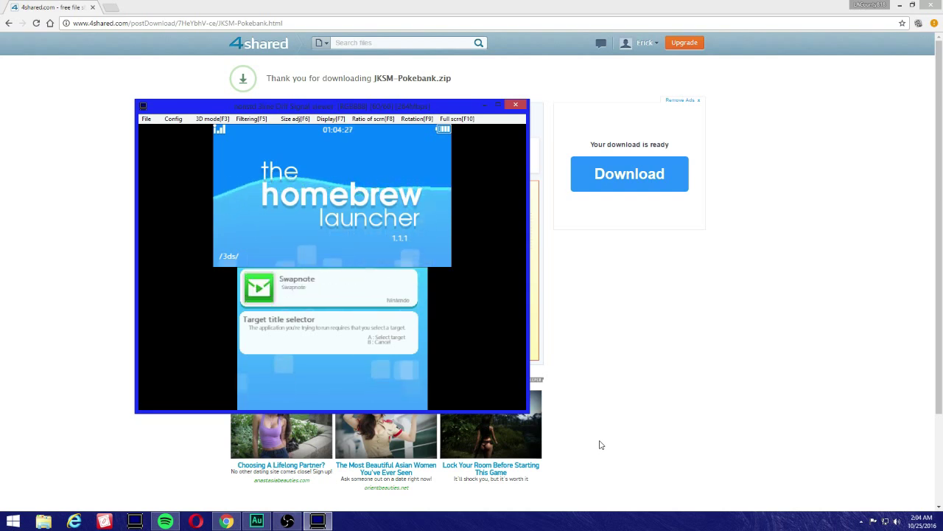
pyautogui.press('Down')
pyautogui.press('Down')
pyautogui.press('Down')
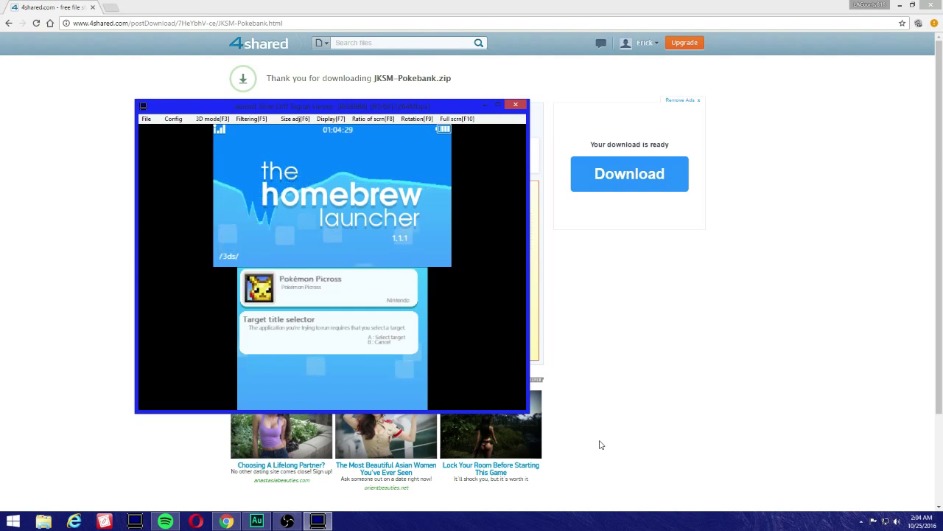
pyautogui.press('Down')
pyautogui.press('Down')
pyautogui.press('Up')
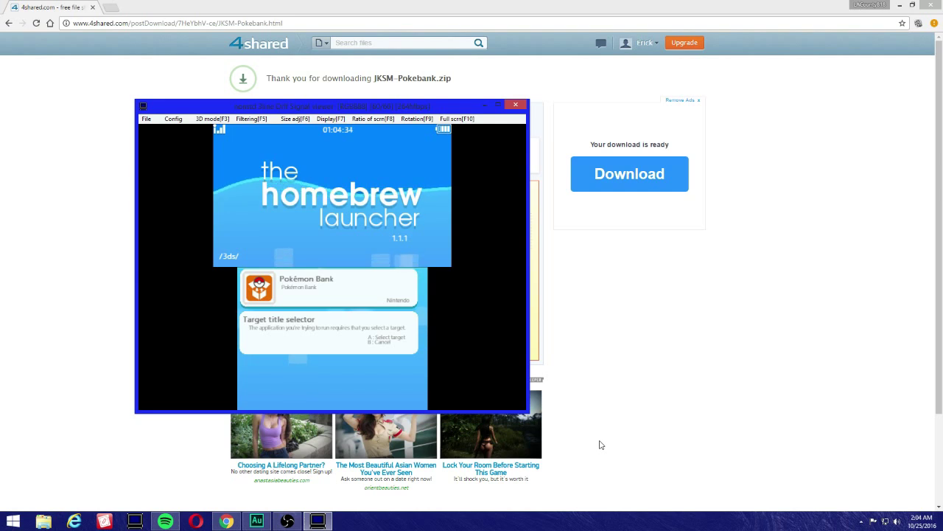
pyautogui.press('a')
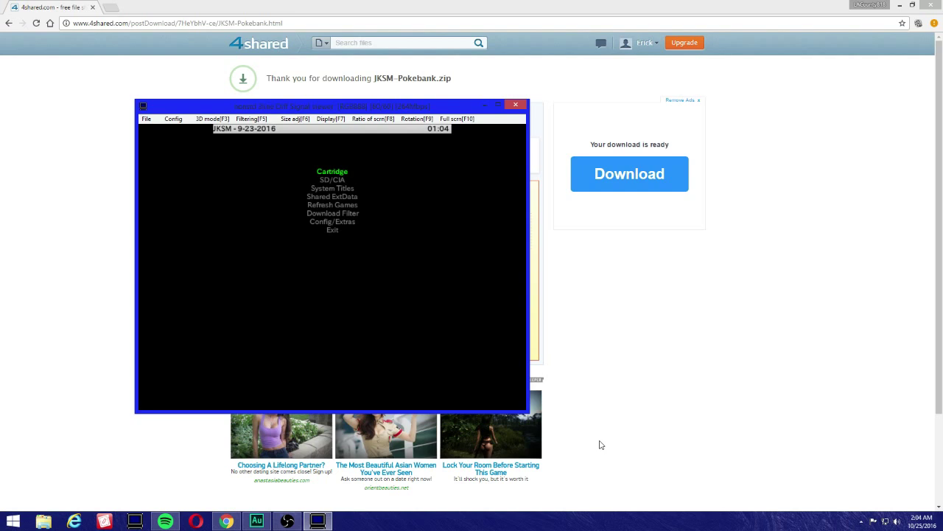
# Open the SD/CIA title list, look through the installed titles, and return to the main menu
pyautogui.press('Down')
pyautogui.press('Up')
pyautogui.press('Down')
pyautogui.press('Return')
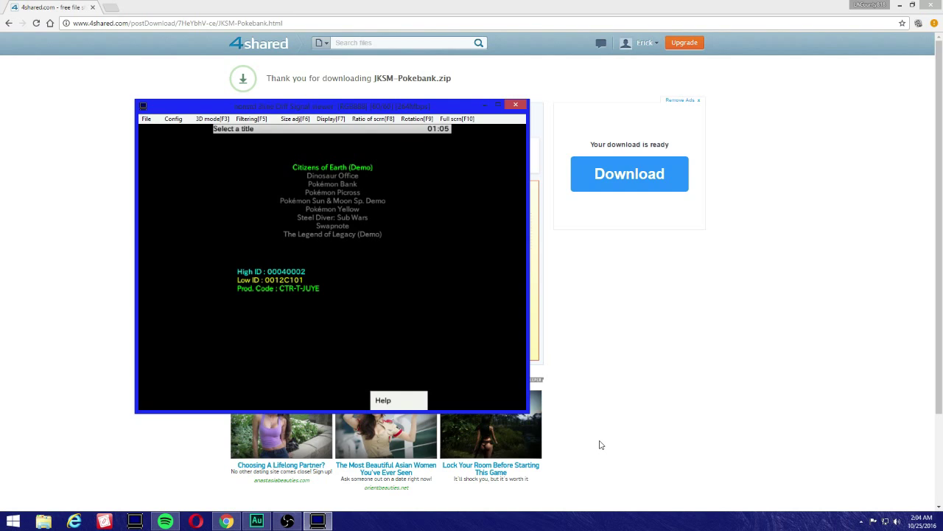
pyautogui.press('Down')
pyautogui.press('Down')
pyautogui.press('Down')
pyautogui.press('Down')
pyautogui.press('Down')
pyautogui.press('Down')
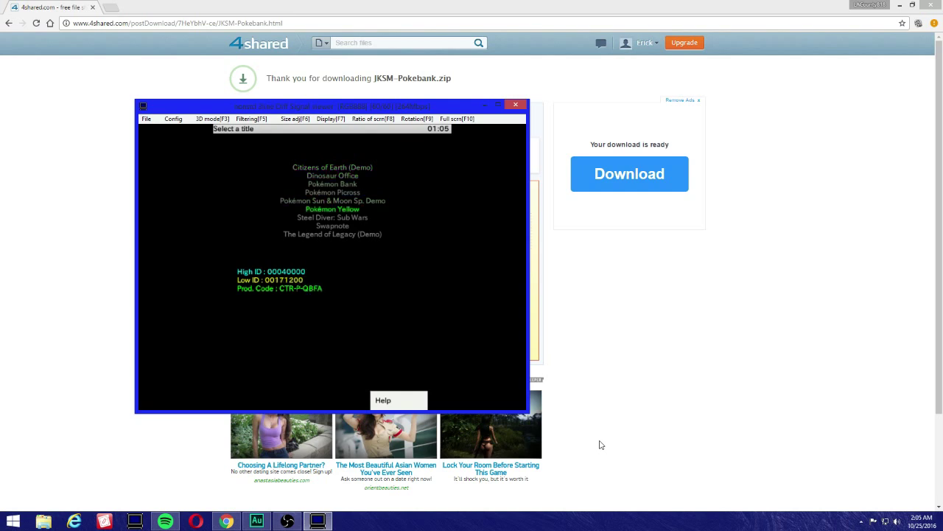
pyautogui.press('Up')
pyautogui.press('Up')
pyautogui.press('Up')
pyautogui.press('Up')
pyautogui.press('Up')
pyautogui.press('Up')
pyautogui.press('Up')
pyautogui.press('Down')
pyautogui.press('Down')
pyautogui.press('Down')
pyautogui.press('Down')
pyautogui.press('Down')
pyautogui.press('Down')
pyautogui.press('Down')
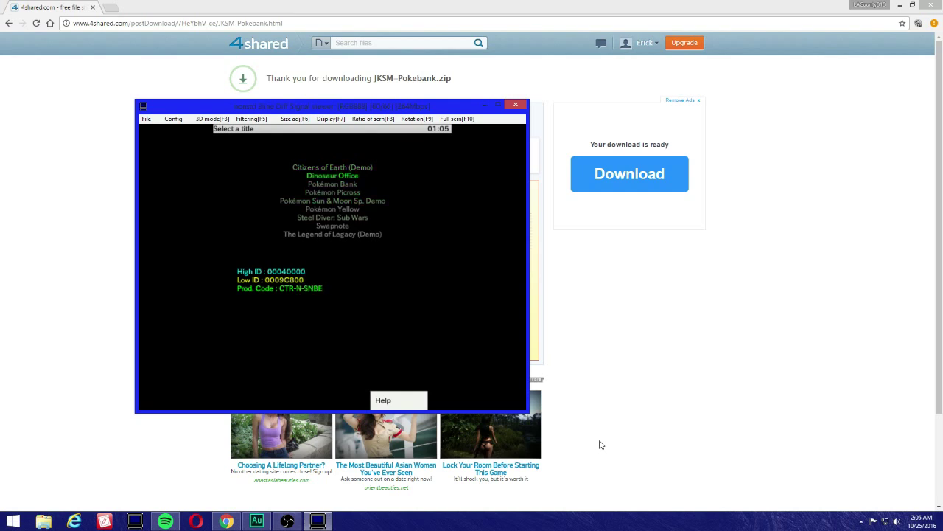
pyautogui.press('Escape')
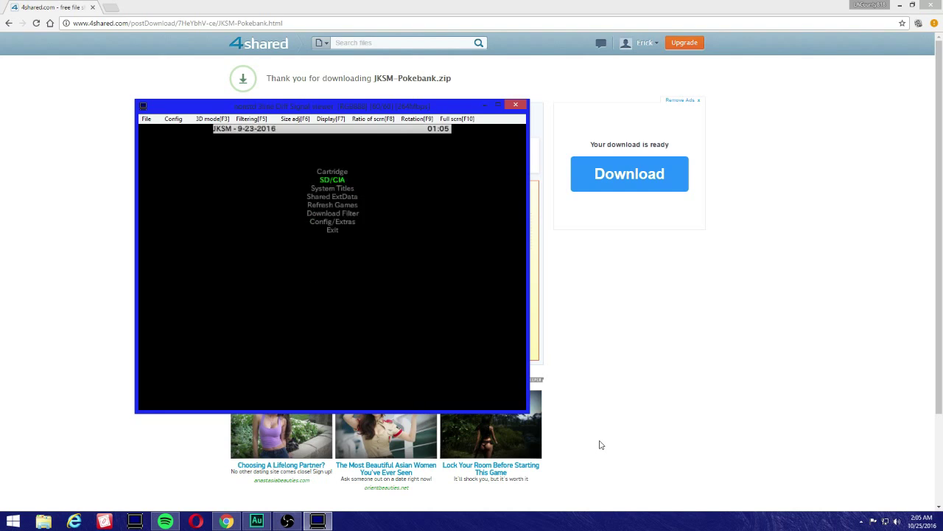
# Export the save data of the Pokémon Alpha Sapphire cartridge to a new folder named Alpha Sapphire and acknowledge completion
pyautogui.press('Up')
pyautogui.press('a')
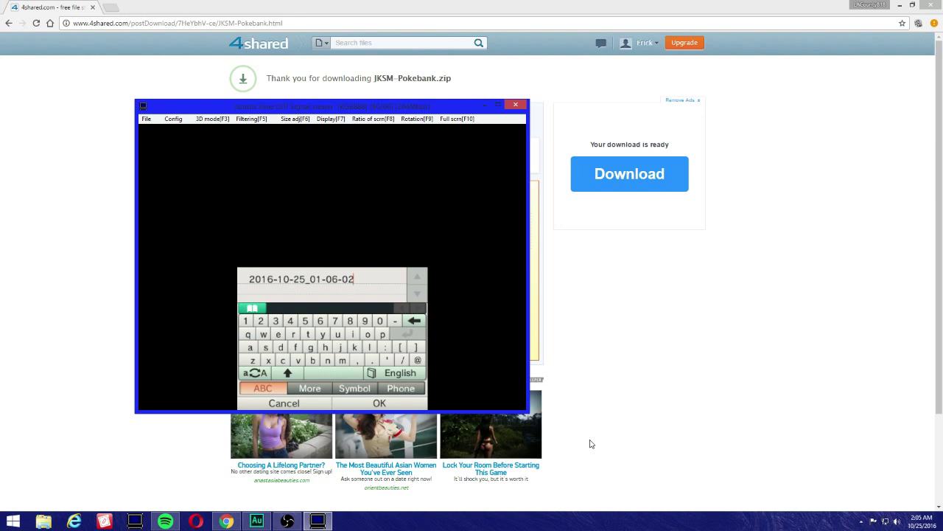
pyautogui.press('BackSpace')
pyautogui.press('BackSpace')
pyautogui.press('BackSpace')
pyautogui.press('BackSpace')
pyautogui.press('BackSpace')
pyautogui.press('BackSpace')
pyautogui.press('BackSpace')
pyautogui.press('BackSpace')
pyautogui.press('BackSpace')
pyautogui.press('BackSpace')
pyautogui.press('BackSpace')
pyautogui.press('BackSpace')
pyautogui.press('BackSpace')
pyautogui.press('BackSpace')
pyautogui.press('BackSpace')
pyautogui.press('BackSpace')
pyautogui.press('BackSpace')
pyautogui.press('BackSpace')
pyautogui.press('BackSpace')
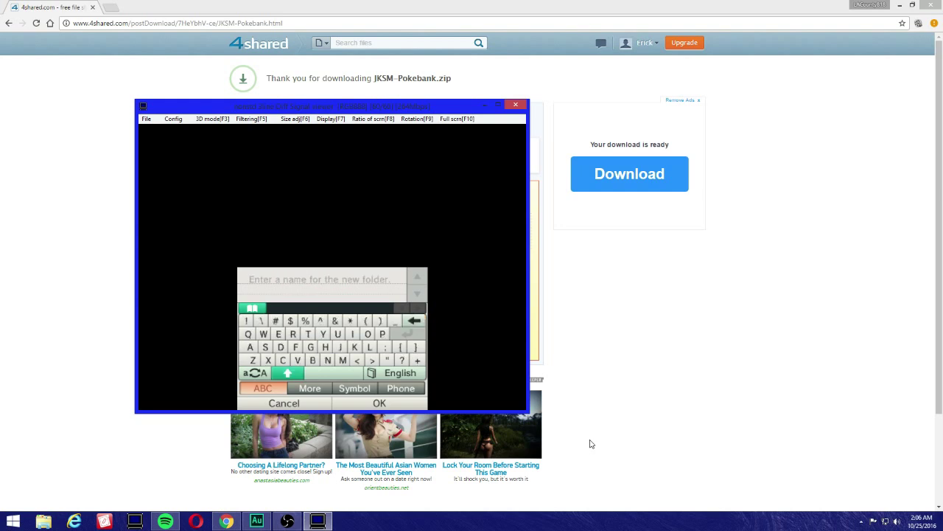
pyautogui.write('Alp')
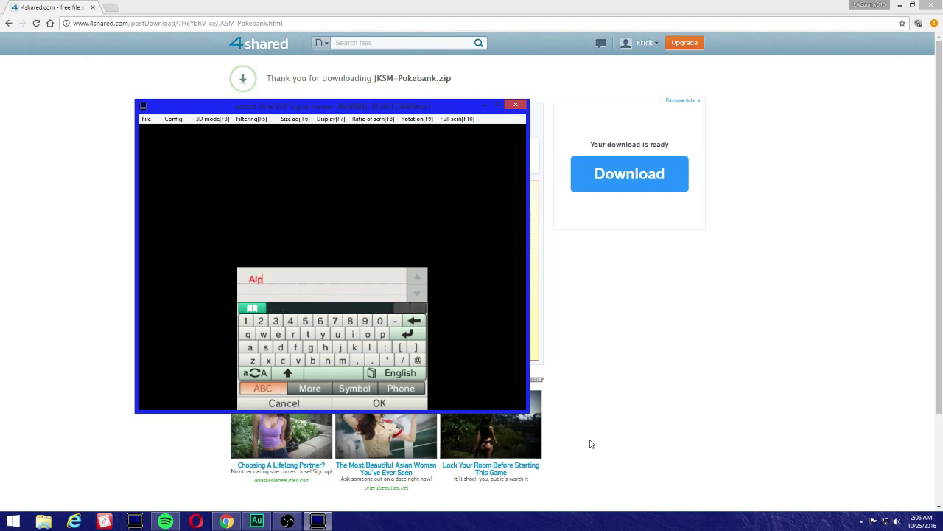
pyautogui.write('ha')
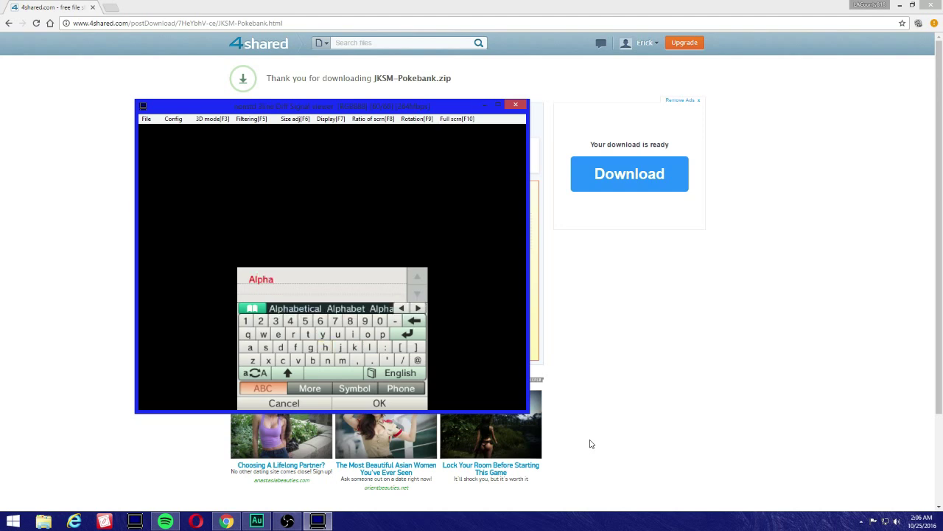
pyautogui.press('space')
pyautogui.write('S')
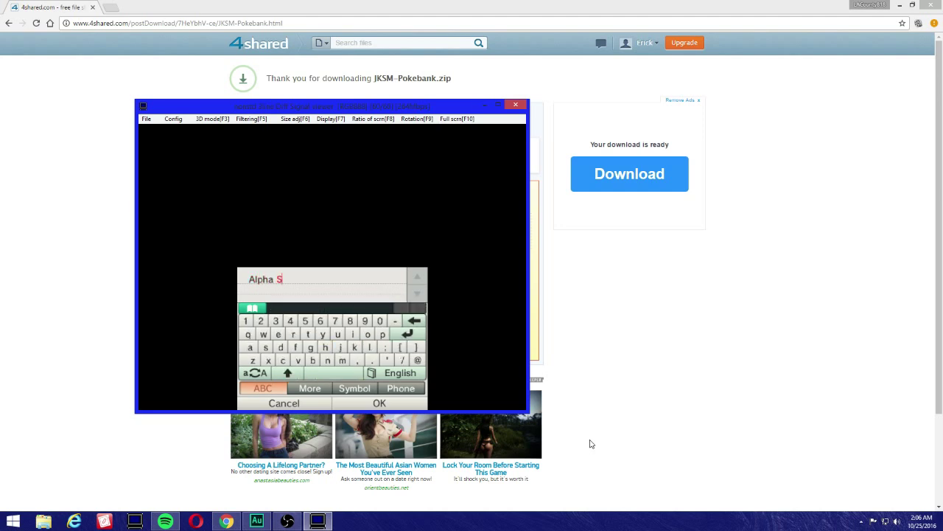
pyautogui.write('apph')
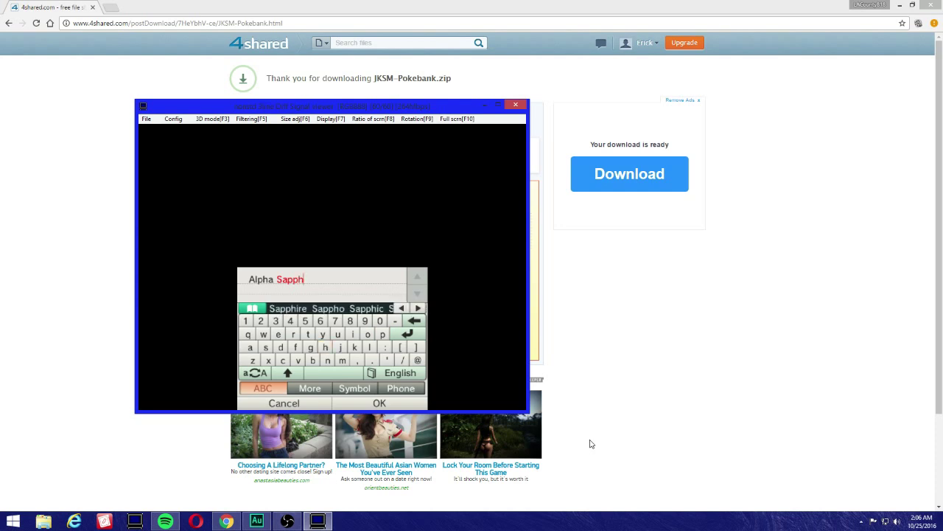
pyautogui.write('ire')
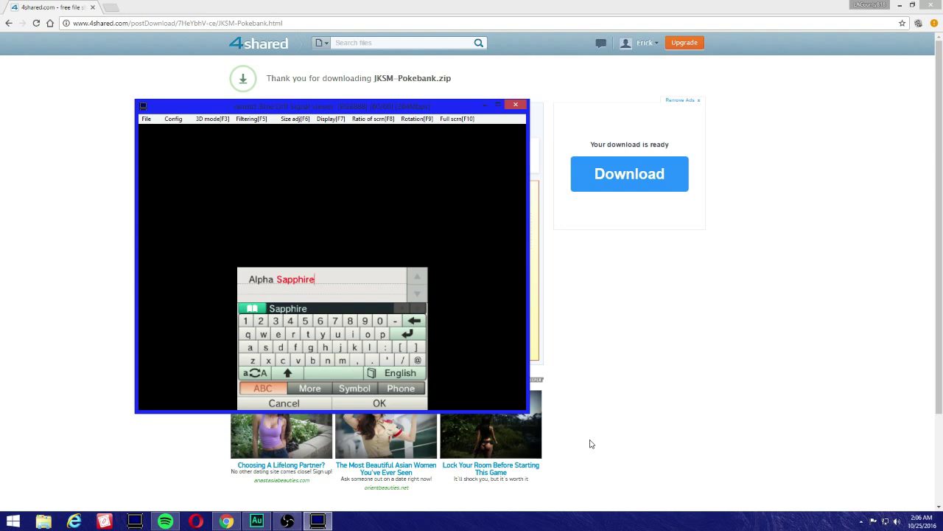
pyautogui.press('Return')
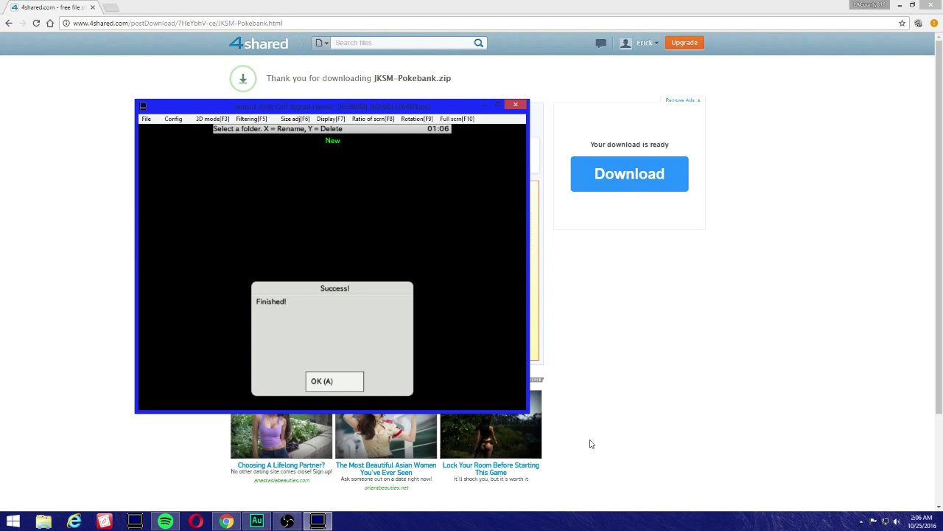
pyautogui.press('a')
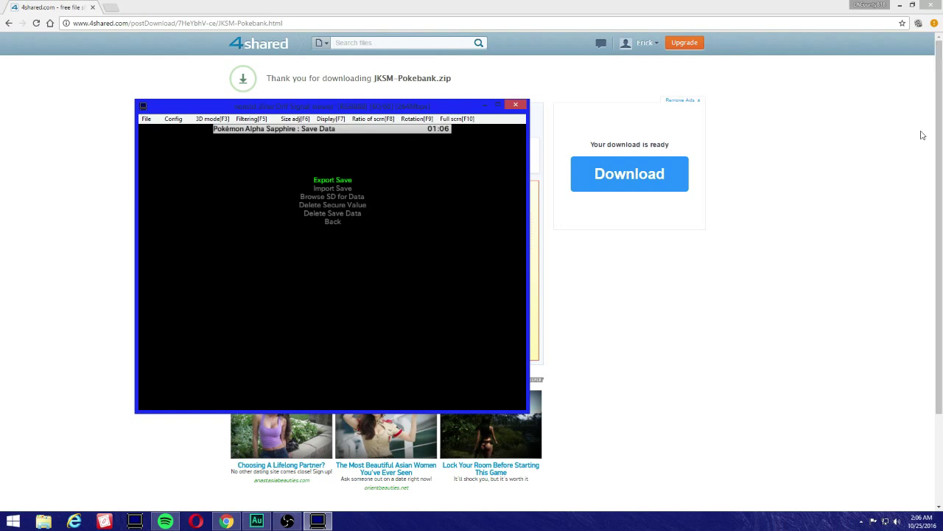
# Switch to the desktop and restart PKHeX with the removable disk (F:) connected so that it loads the save
pyautogui.click(899, 5)
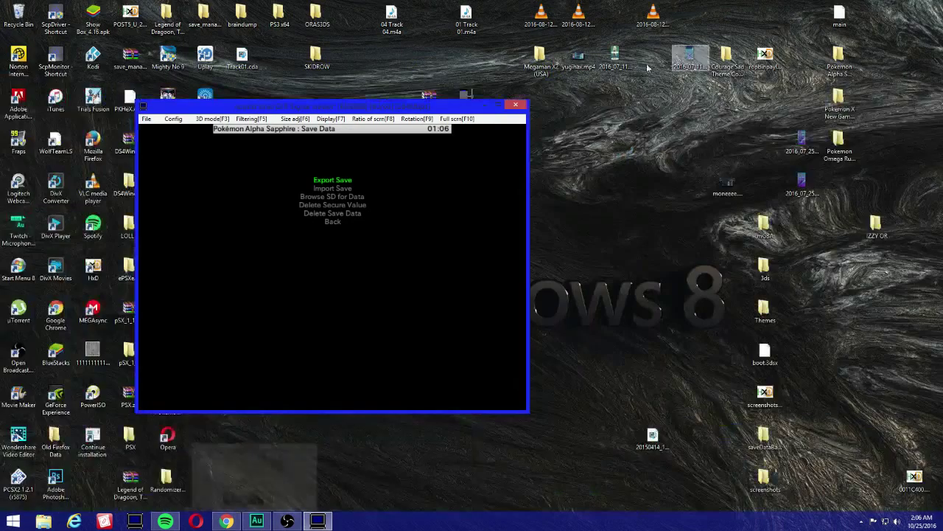
pyautogui.click(484, 105)
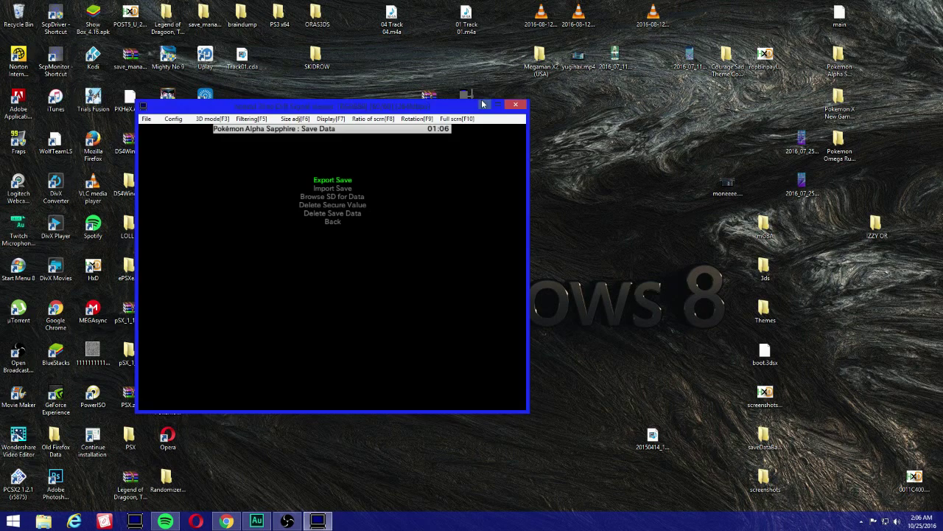
pyautogui.doubleClick(202, 152)
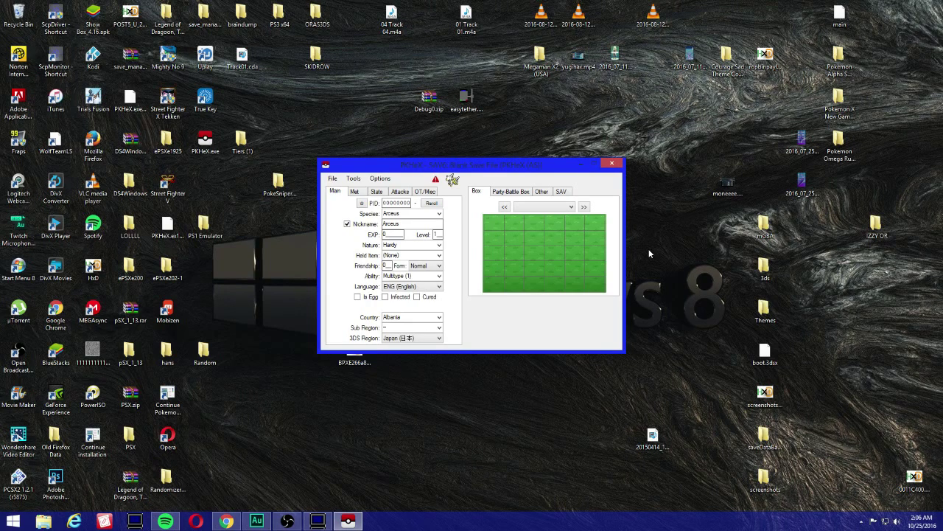
pyautogui.click(613, 163)
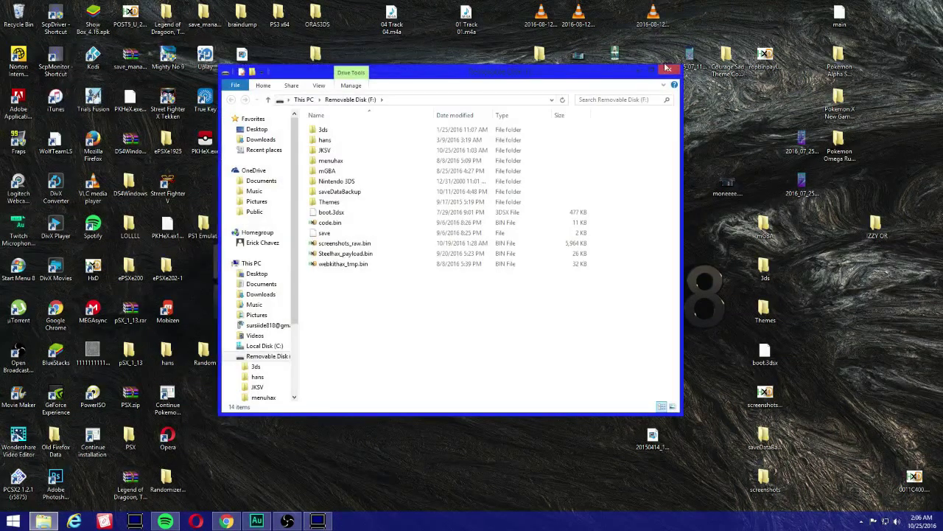
pyautogui.click(665, 70)
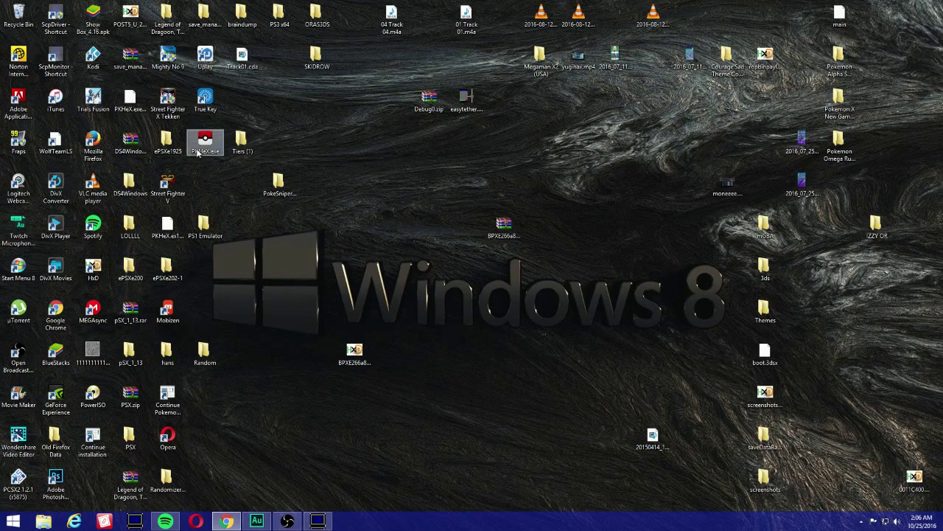
pyautogui.doubleClick(197, 153)
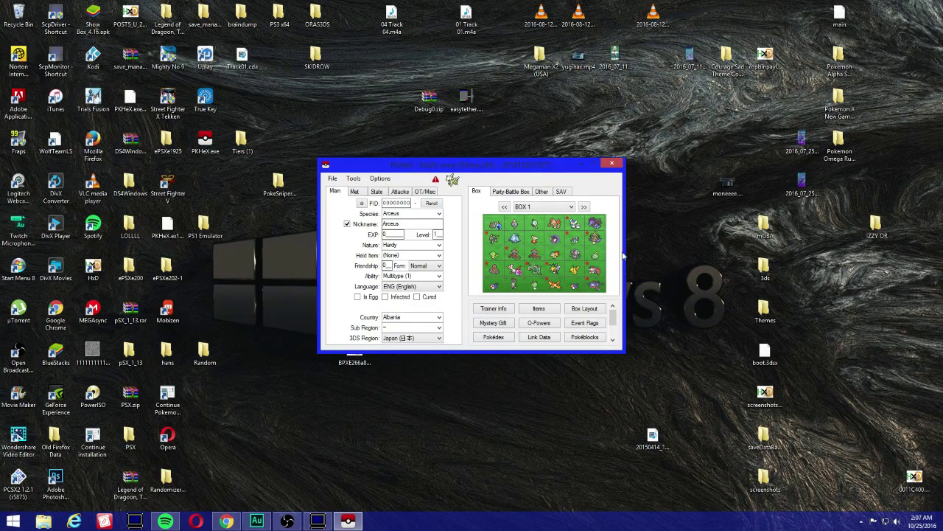
# Examine the Pokémon boxes of the loaded save backwards from Box 1 to Box 24
pyautogui.click(508, 209)
pyautogui.click(508, 209)
pyautogui.click(508, 209)
pyautogui.click(507, 208)
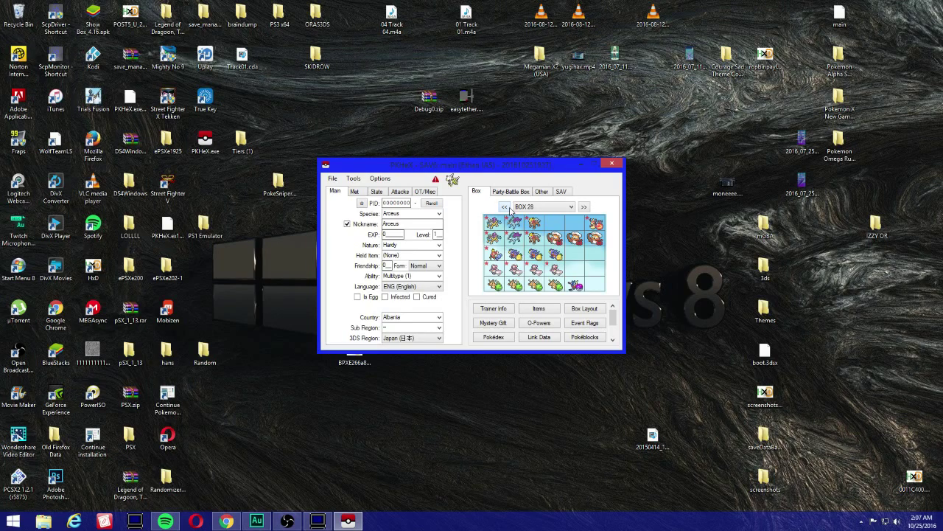
pyautogui.click(507, 209)
pyautogui.click(508, 209)
pyautogui.click(507, 208)
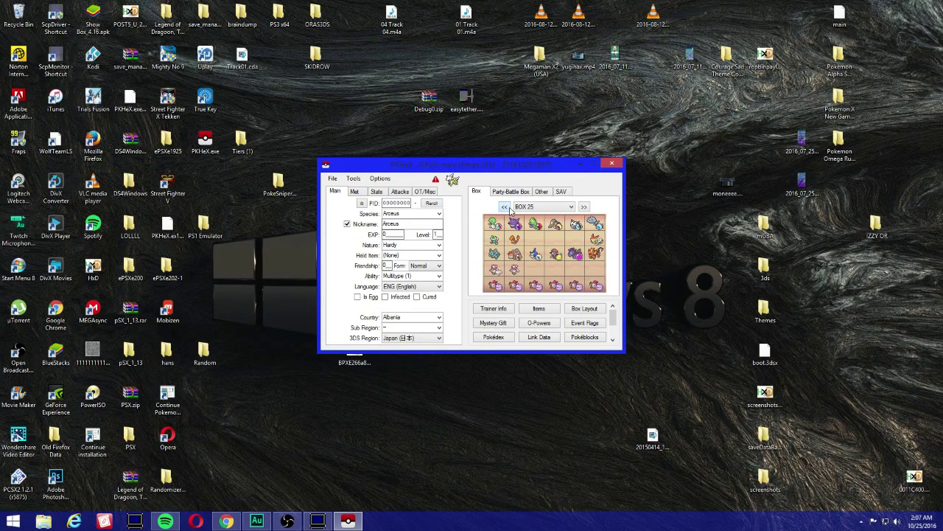
pyautogui.click(508, 209)
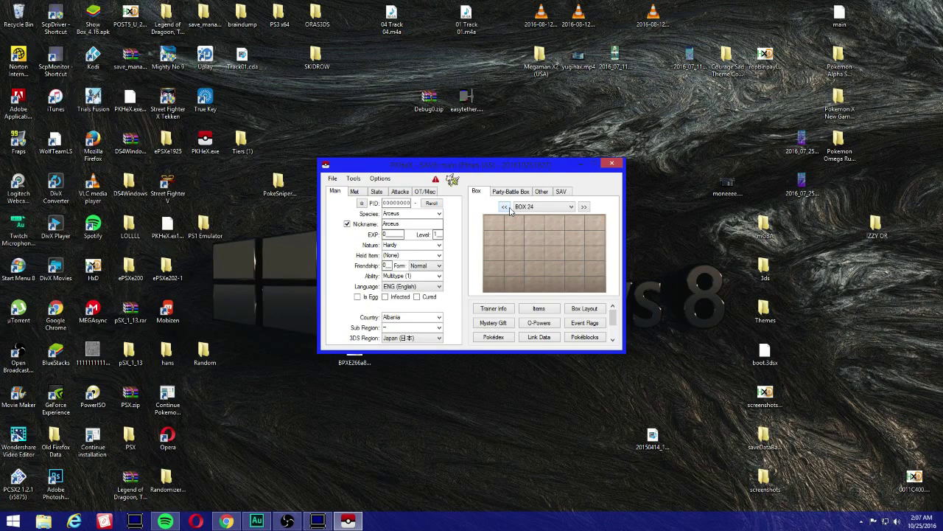
# Examine the Pokémon boxes forwards from Box 24 to Box 30, repositioning the PKHeX window on the desktop
pyautogui.click(584, 207)
pyautogui.click(585, 207)
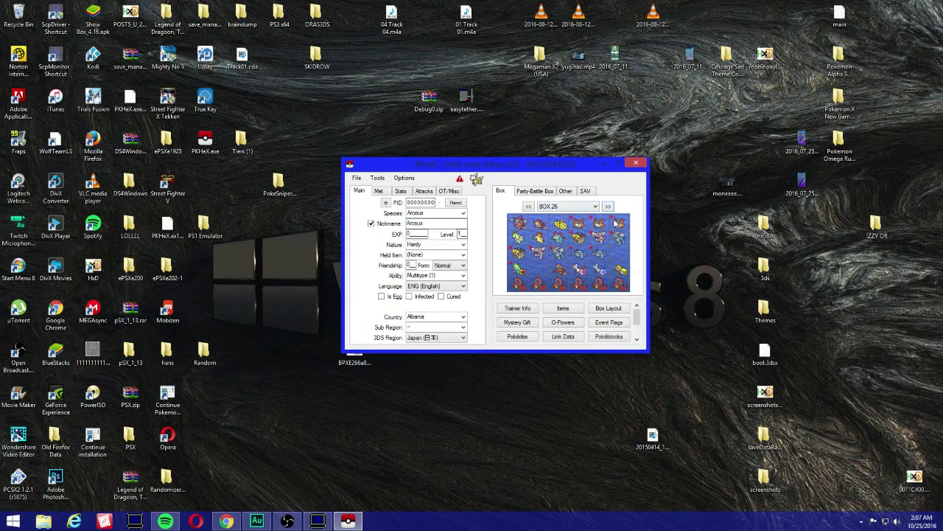
pyautogui.click(608, 207)
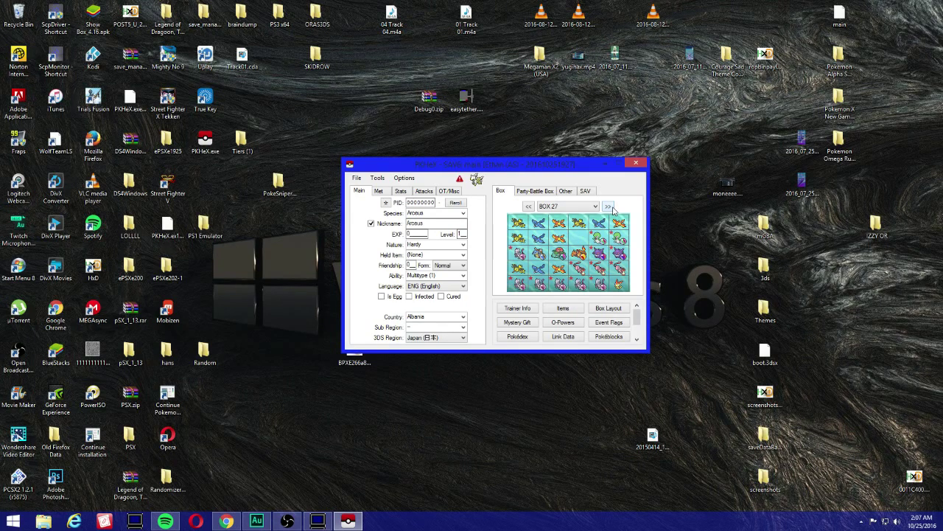
pyautogui.click(609, 207)
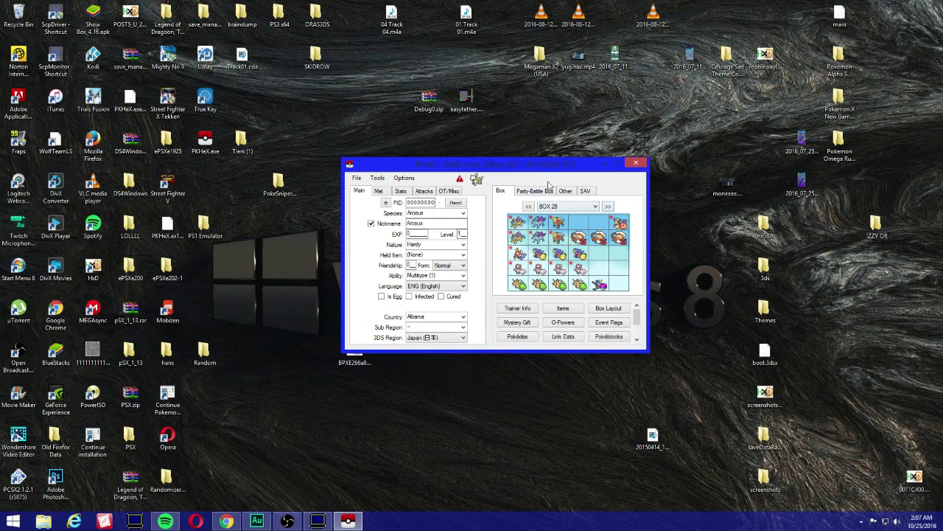
pyautogui.moveTo(551, 176); pyautogui.dragTo(605, 202)
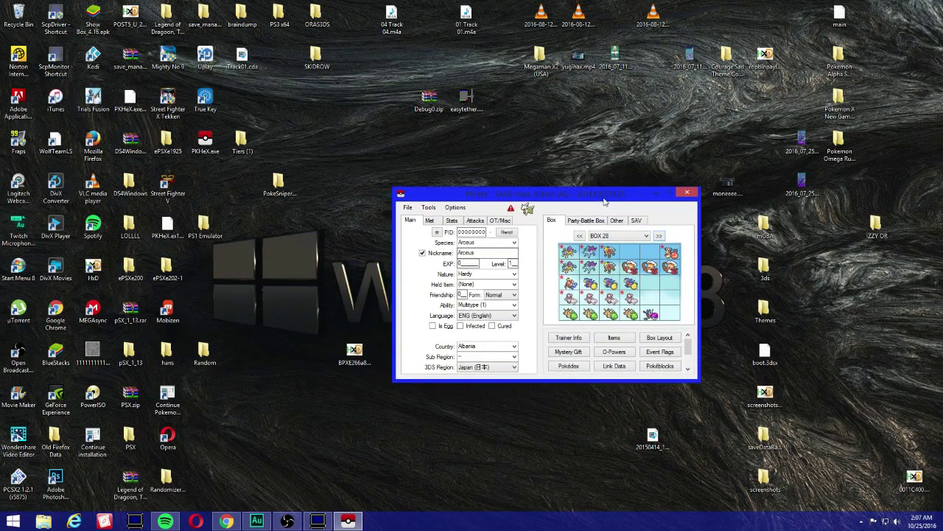
pyautogui.click(659, 236)
pyautogui.click(660, 236)
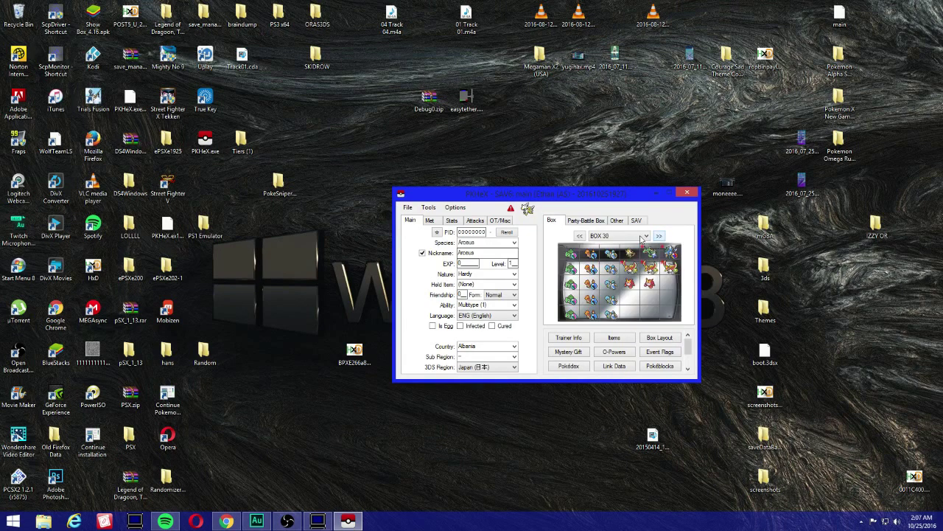
# In Box 29, load the Salamence from the first slot of the fourth row and place copies in all six bottom-row slots
pyautogui.click(578, 236)
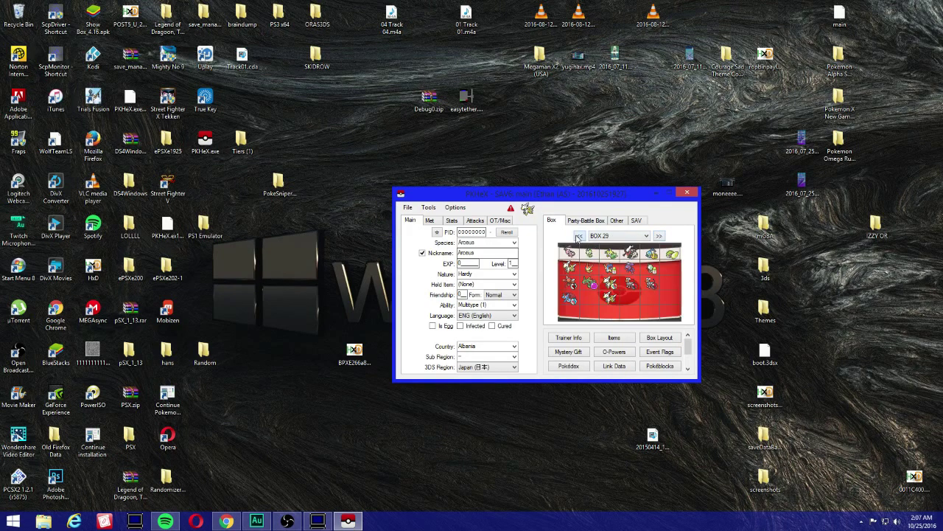
pyautogui.rightClick(568, 300)
pyautogui.click(570, 303)
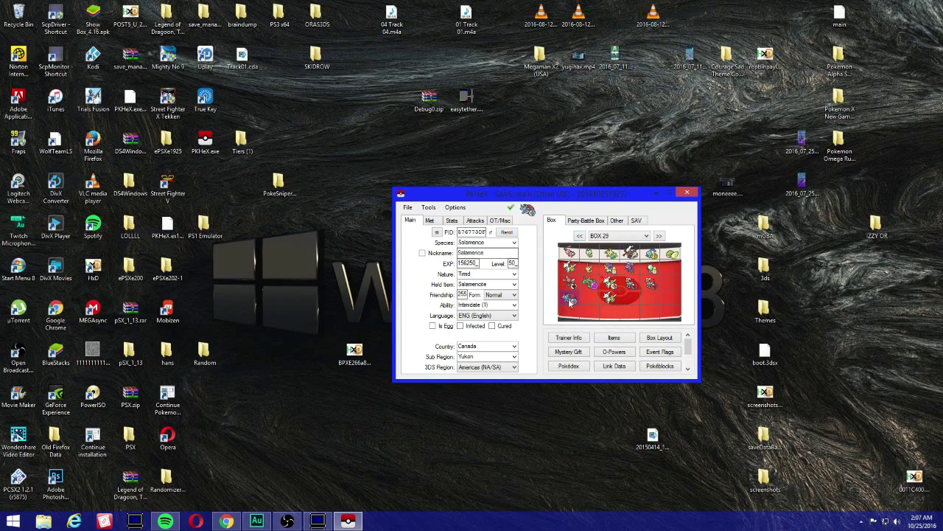
pyautogui.rightClick(566, 314)
pyautogui.click(585, 326)
pyautogui.rightClick(590, 313)
pyautogui.click(609, 325)
pyautogui.rightClick(612, 312)
pyautogui.click(622, 327)
pyautogui.rightClick(633, 311)
pyautogui.click(640, 329)
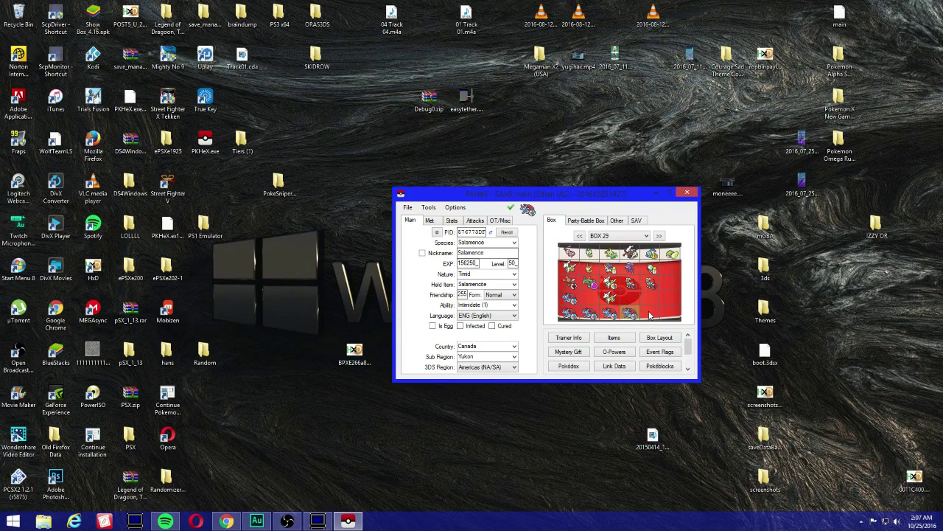
pyautogui.rightClick(652, 312)
pyautogui.click(661, 329)
pyautogui.rightClick(673, 313)
pyautogui.click(686, 331)
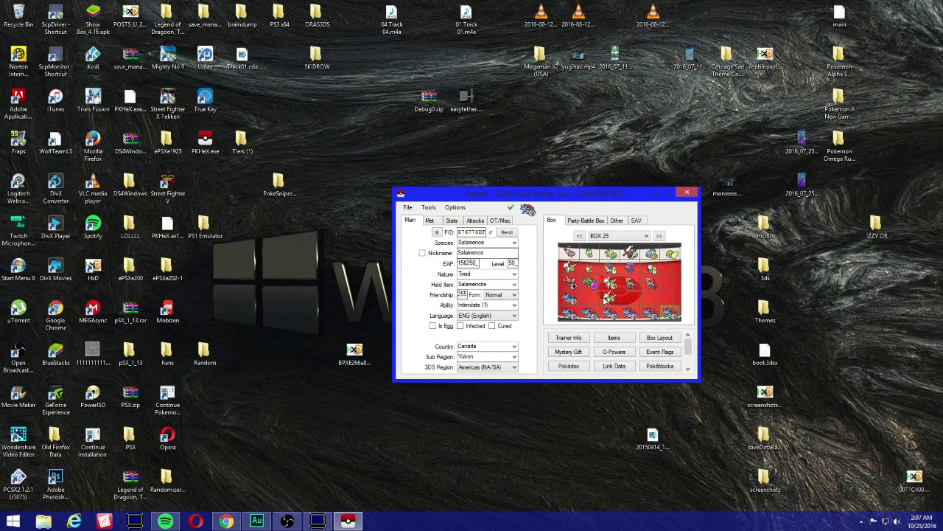
# Load the Arceus from the fourth row of Box 29 and place copies in the three remaining slots of that row
pyautogui.rightClick(606, 296)
pyautogui.click(621, 301)
pyautogui.rightClick(628, 300)
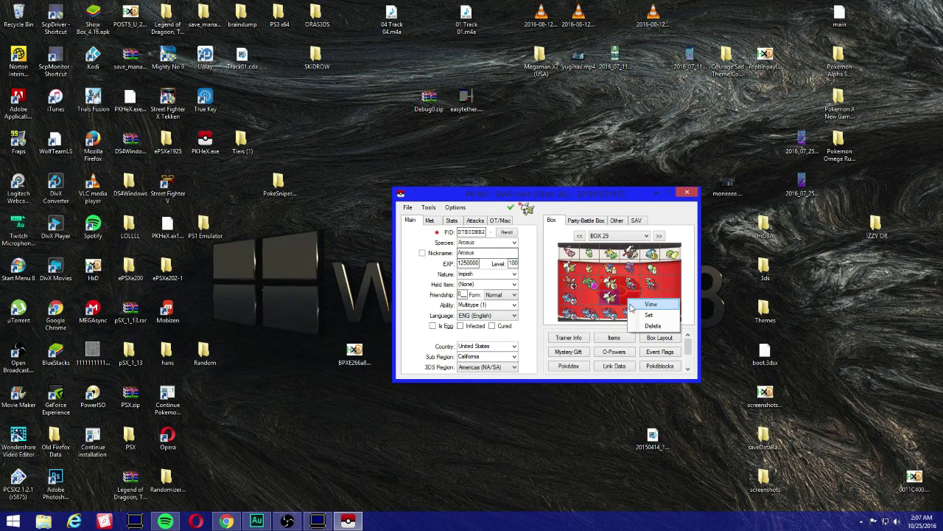
pyautogui.click(638, 314)
pyautogui.rightClick(651, 300)
pyautogui.click(668, 310)
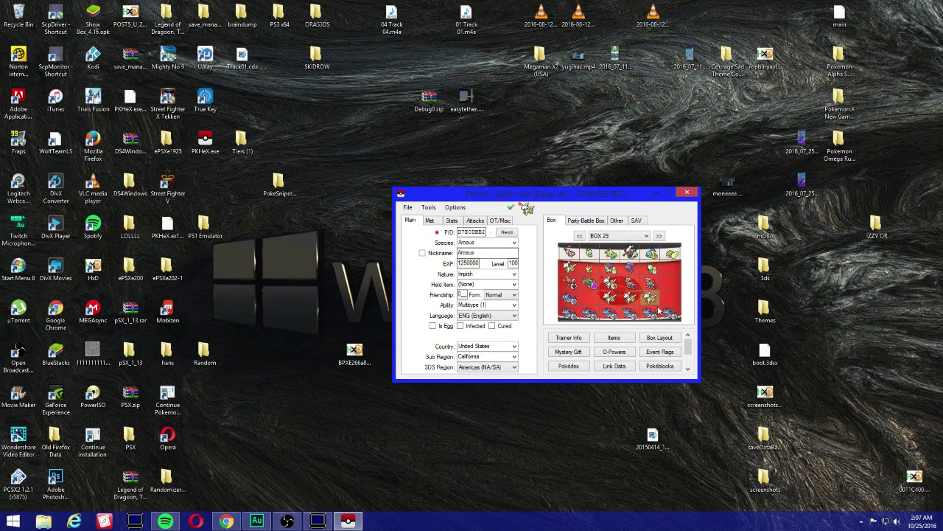
pyautogui.rightClick(672, 298)
pyautogui.click(684, 314)
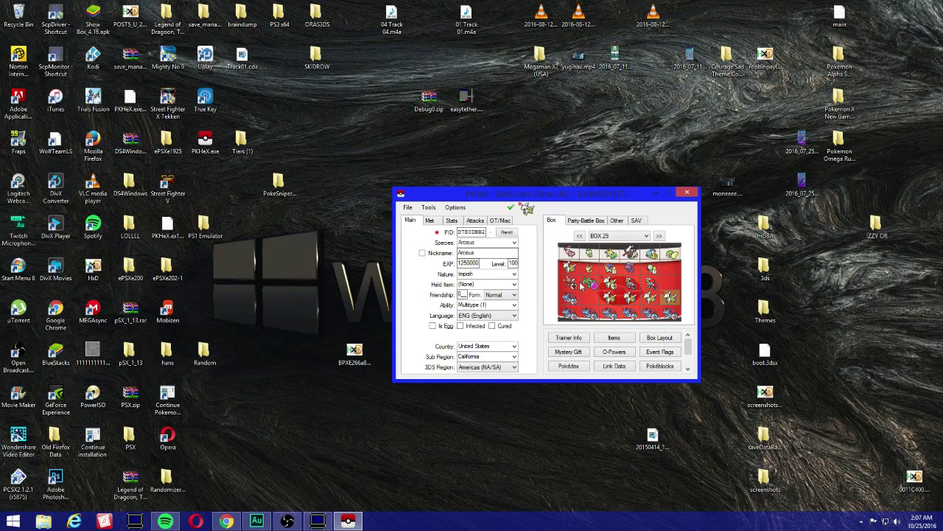
# Export the edited main save to the Alpha Sapphire folder on Removable Disk (F:), replacing the existing file main
pyautogui.click(409, 209)
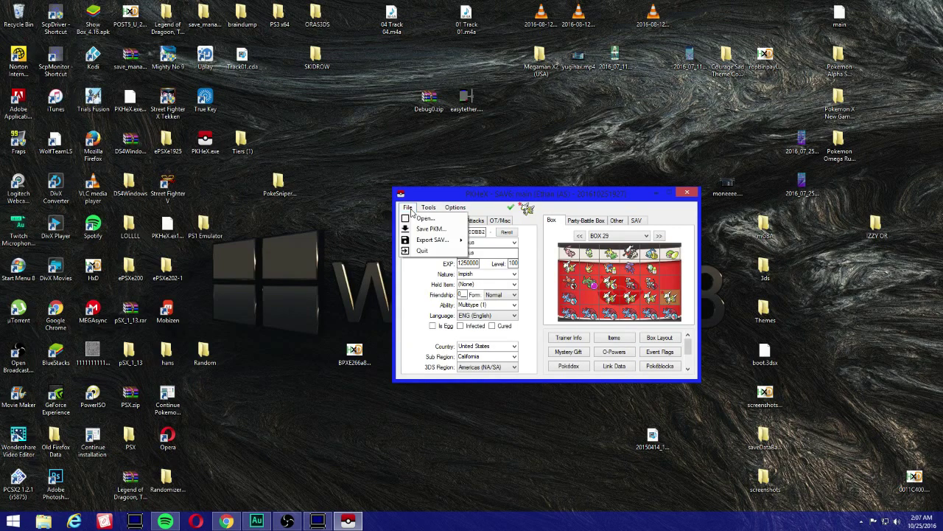
pyautogui.moveTo(420, 242)
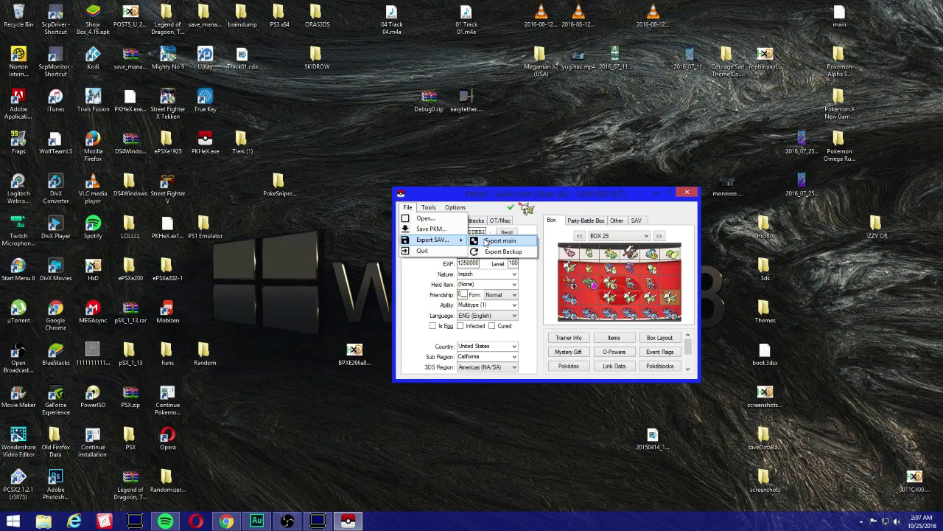
pyautogui.click(486, 241)
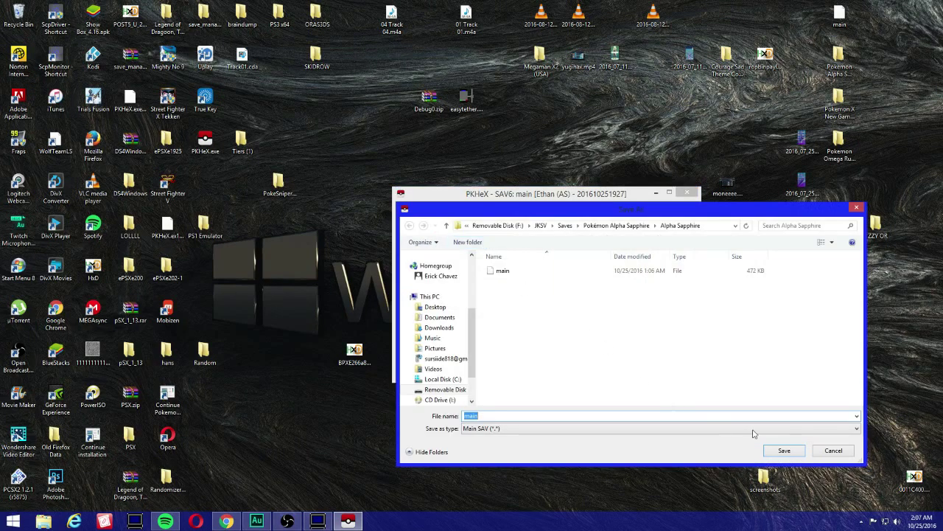
pyautogui.click(795, 453)
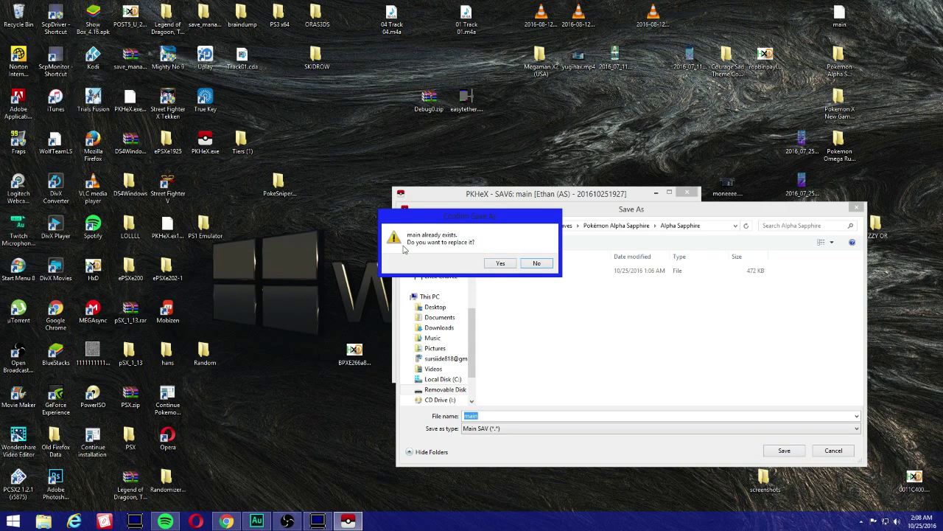
pyautogui.click(499, 263)
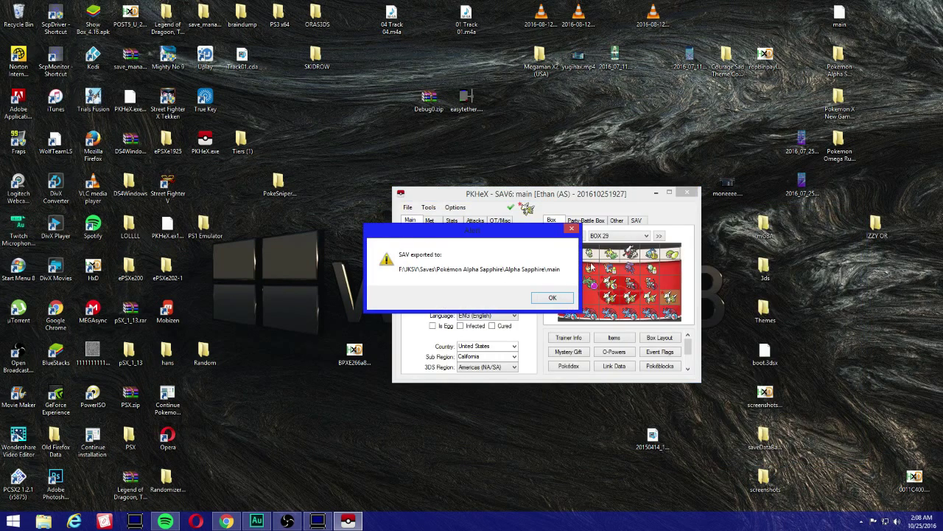
pyautogui.click(543, 299)
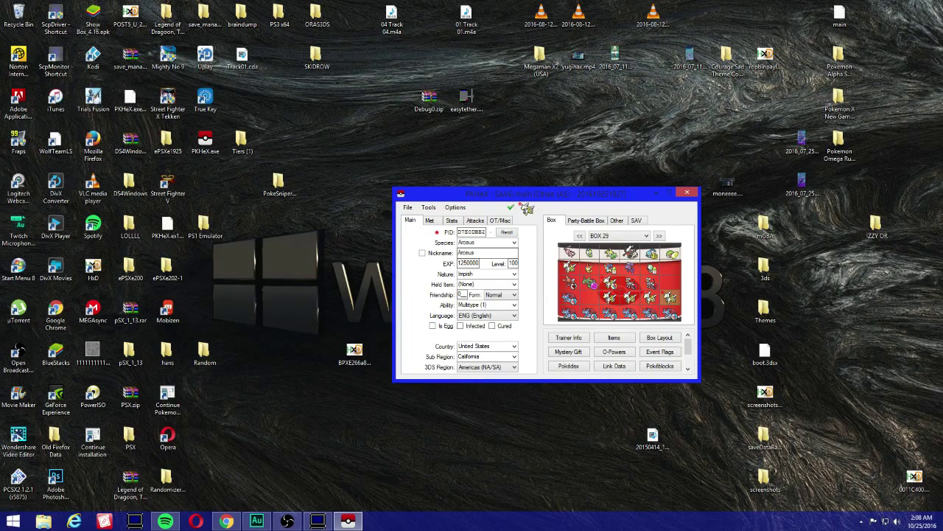
# Switch to the 3DS signal viewer and leave JKSM to return to the Homebrew Launcher
pyautogui.click(318, 520)
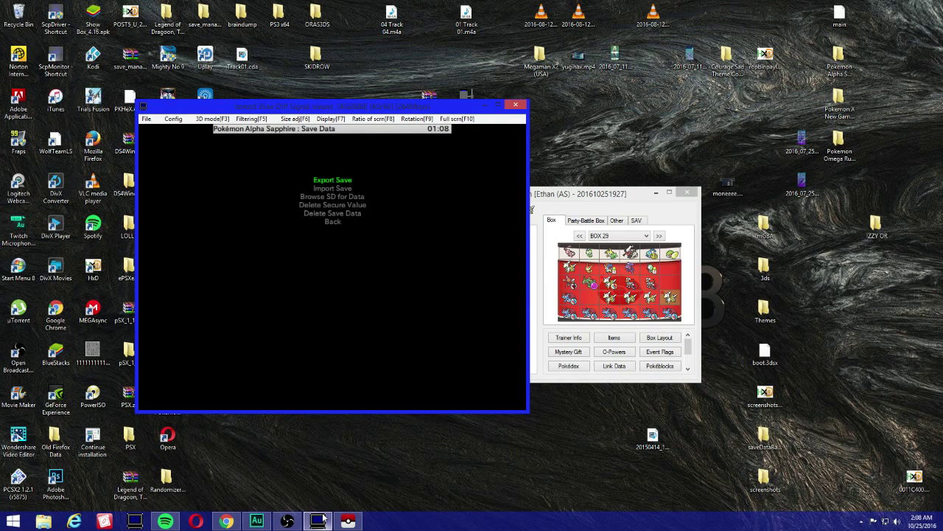
pyautogui.press('s')
pyautogui.press('s')
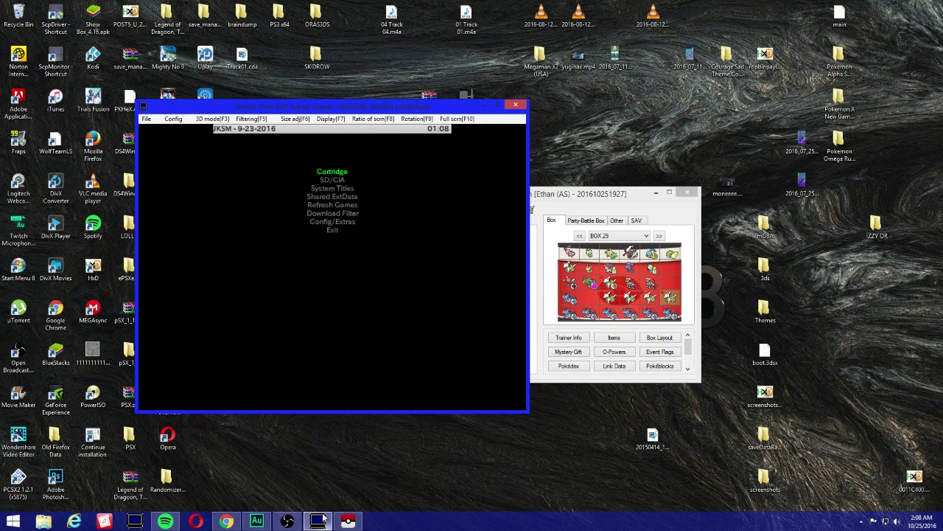
pyautogui.press('s')
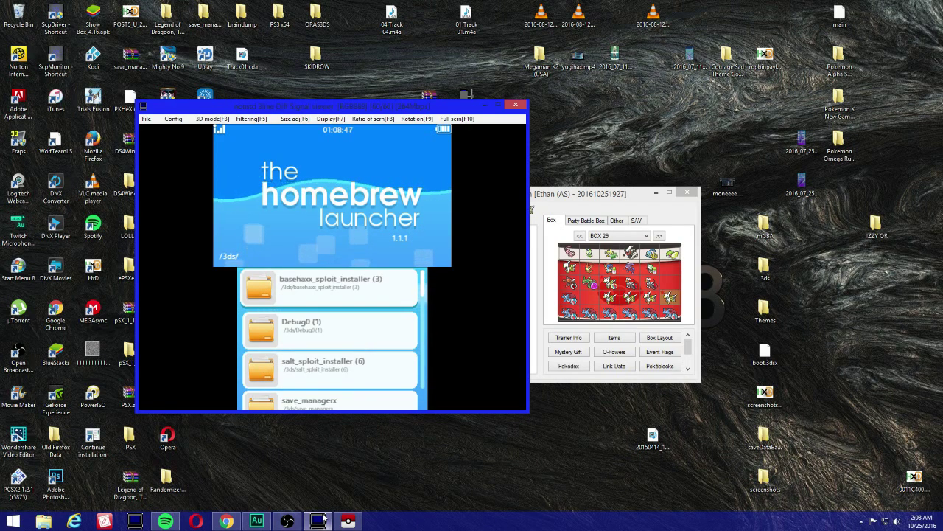
# Start JK's Save Manager from the Homebrew Launcher's application list
pyautogui.press('Down')
pyautogui.press('Down')
pyautogui.press('Down')
pyautogui.press('Down')
pyautogui.press('Down')
pyautogui.press('Down')
pyautogui.press('Down')
pyautogui.press('Down')
pyautogui.press('Down')
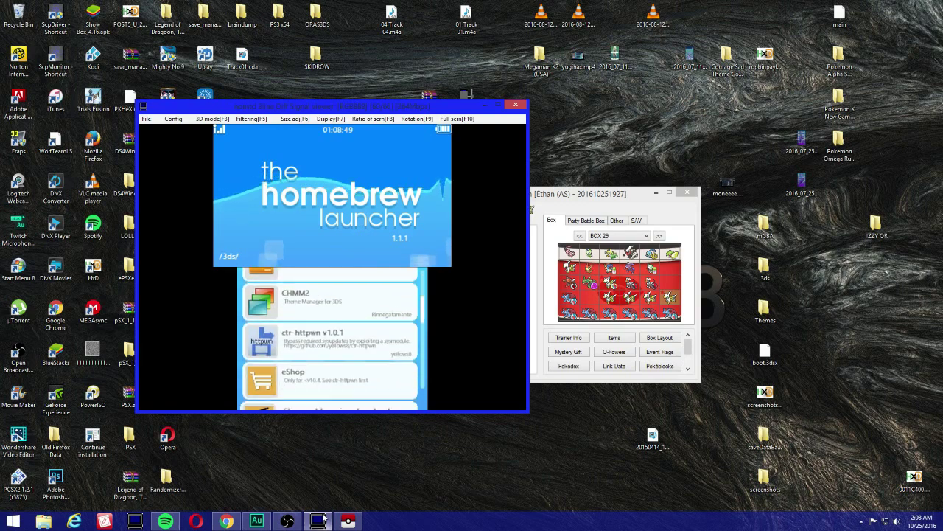
pyautogui.press('Down')
pyautogui.press('Down')
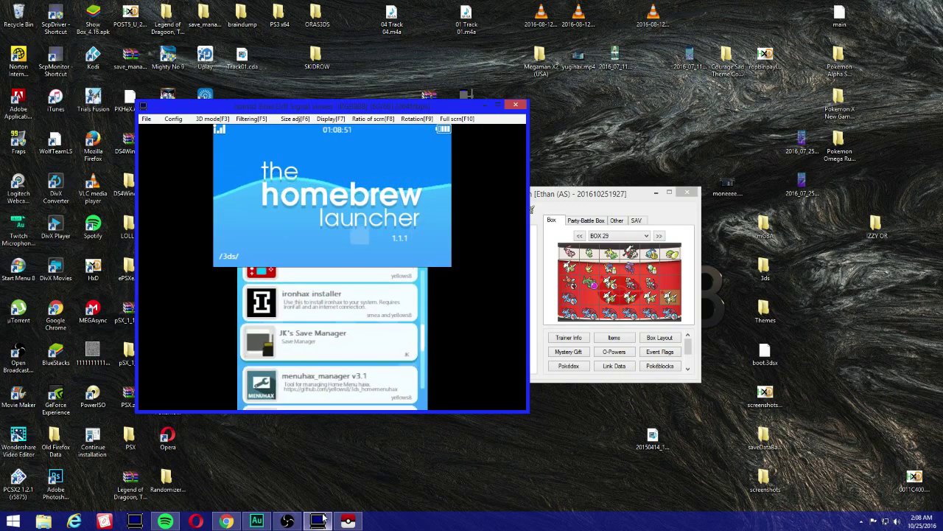
pyautogui.press('Return')
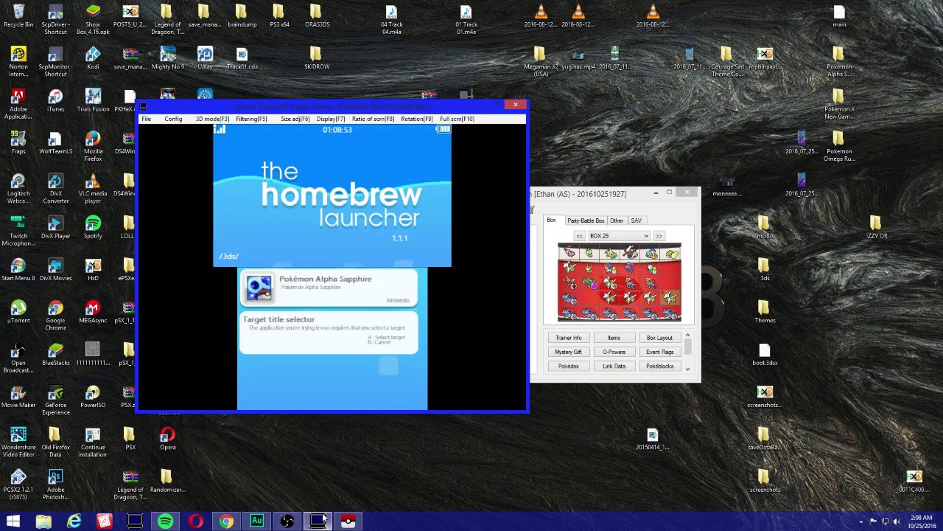
# Choose Pokémon Bank as the target title for JK's Save Manager
pyautogui.press('Down')
pyautogui.press('Down')
pyautogui.press('Down')
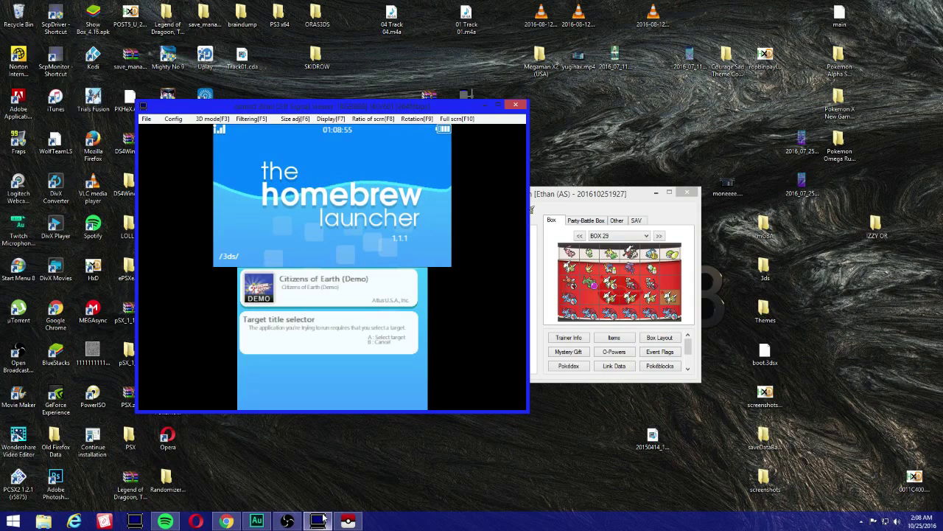
pyautogui.press('Down')
pyautogui.press('Down')
pyautogui.press('Down')
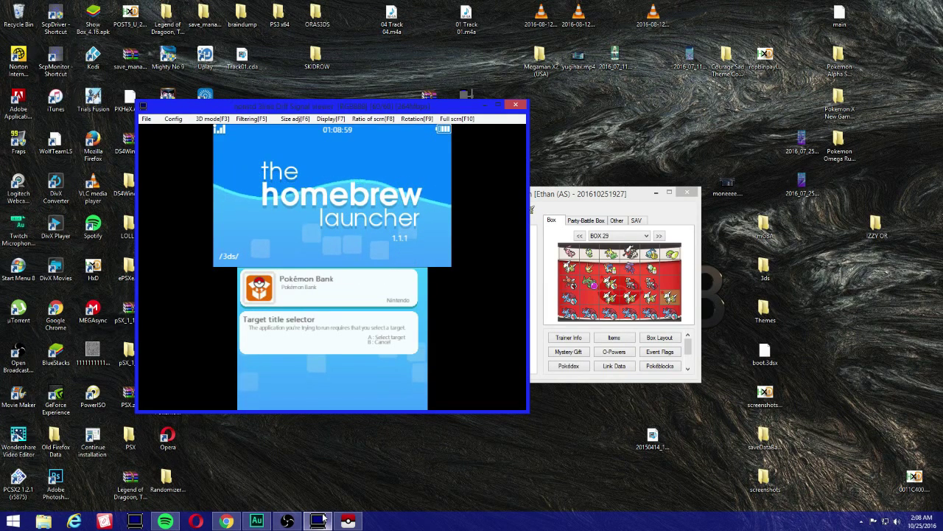
pyautogui.press('a')
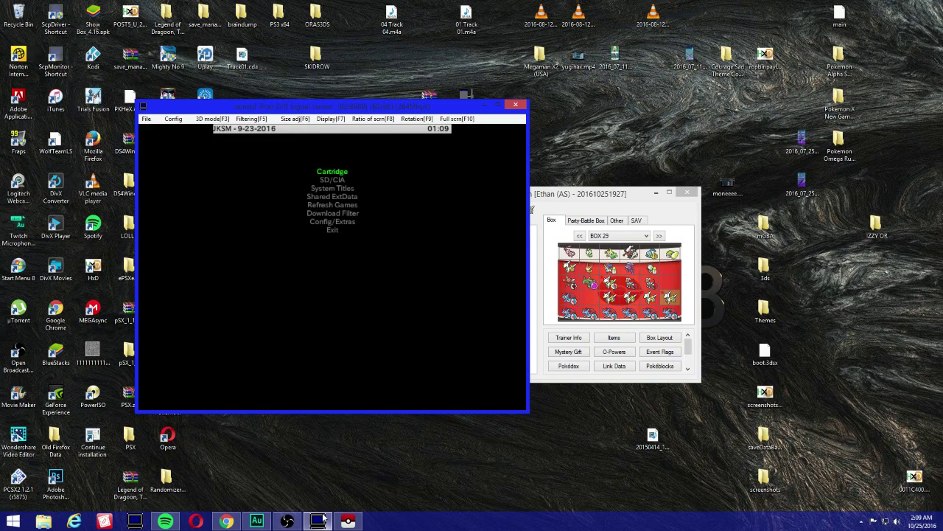
# Import the Alpha Sapphire folder into the save data of the Pokémon Alpha Sapphire cartridge and acknowledge completion
pyautogui.press('Down')
pyautogui.press('Up')
pyautogui.press('a')
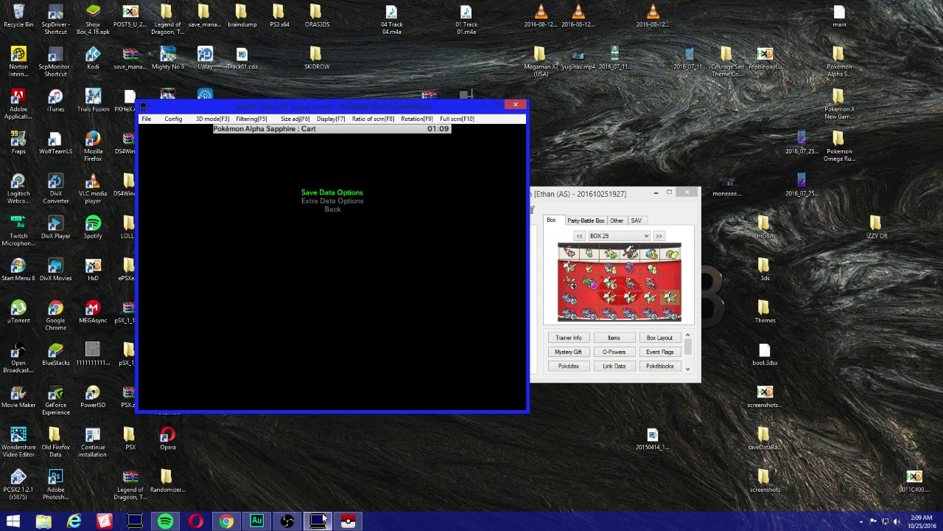
pyautogui.press('a')
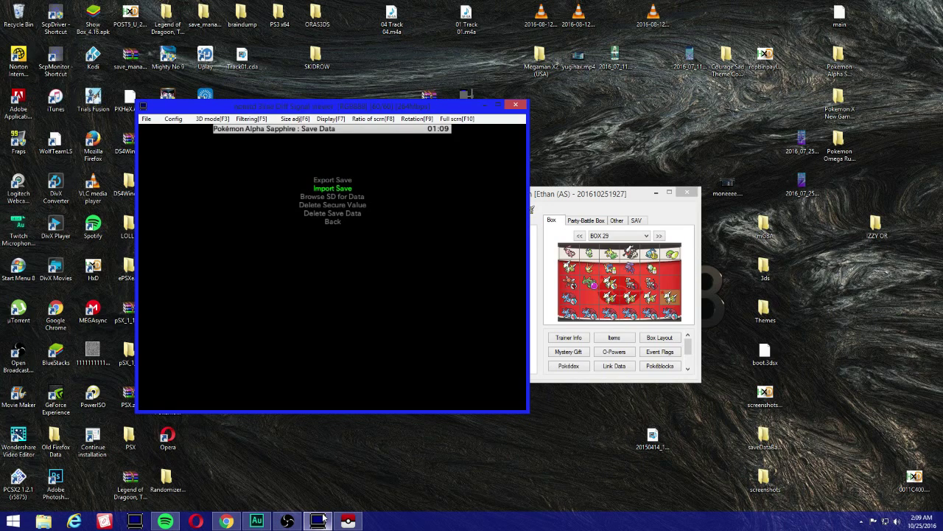
pyautogui.press('Return')
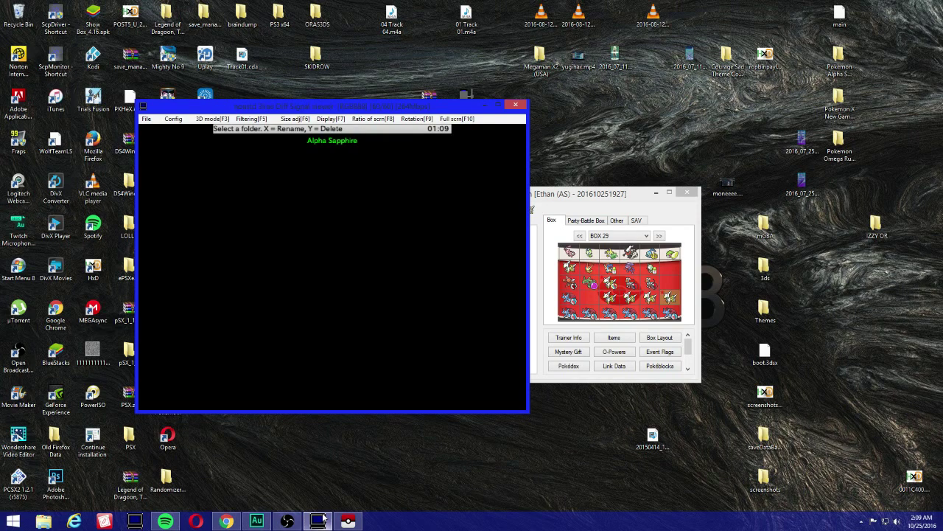
pyautogui.press('Return')
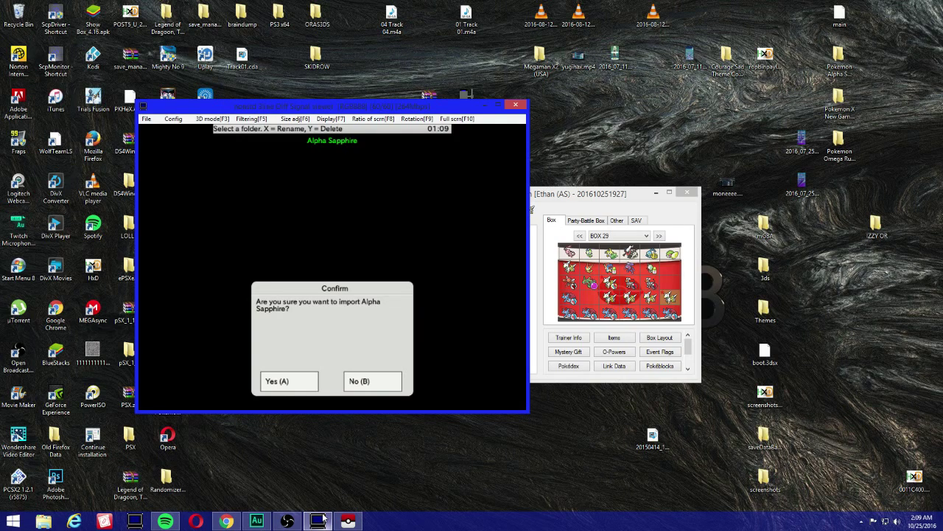
pyautogui.press('a')
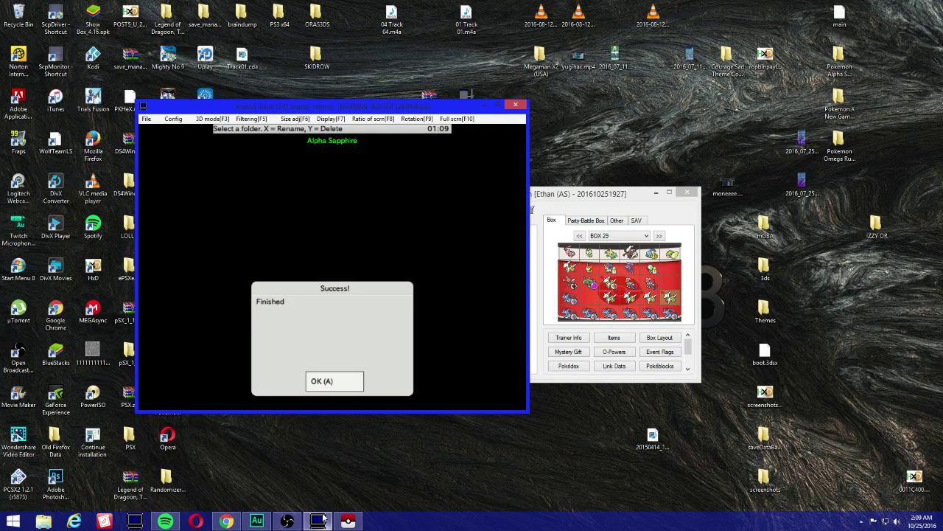
pyautogui.press('a')
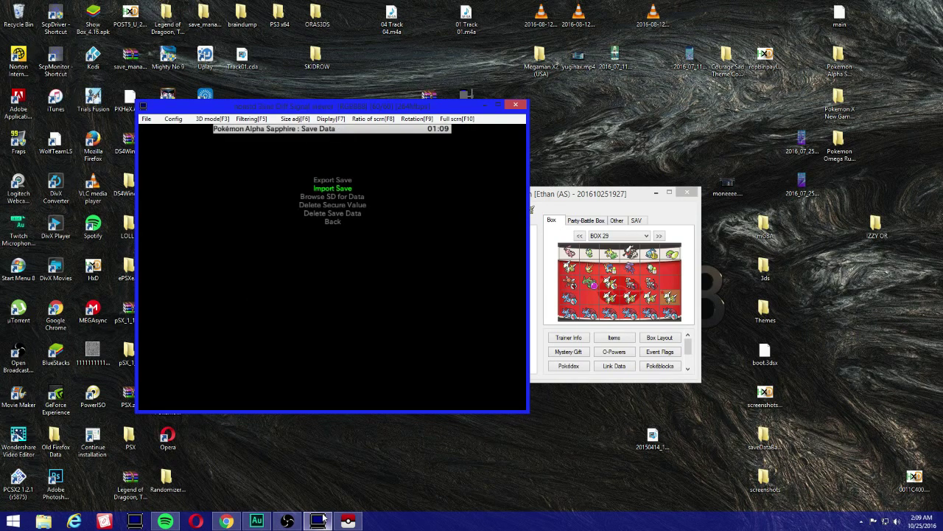
# Exit JKSM to the Homebrew Launcher, check Box 29 in PKHeX, and return to the 3DS signal viewer
pyautogui.press('s')
pyautogui.press('s')
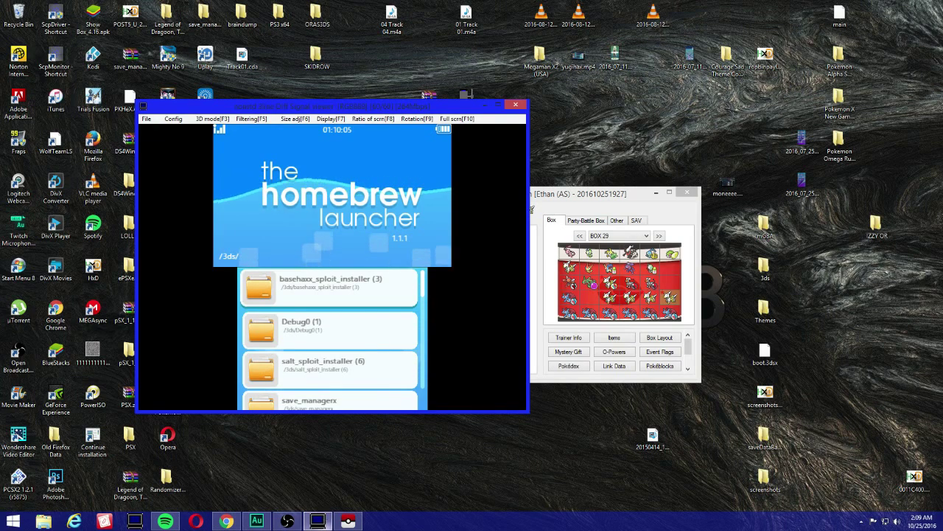
pyautogui.click(347, 521)
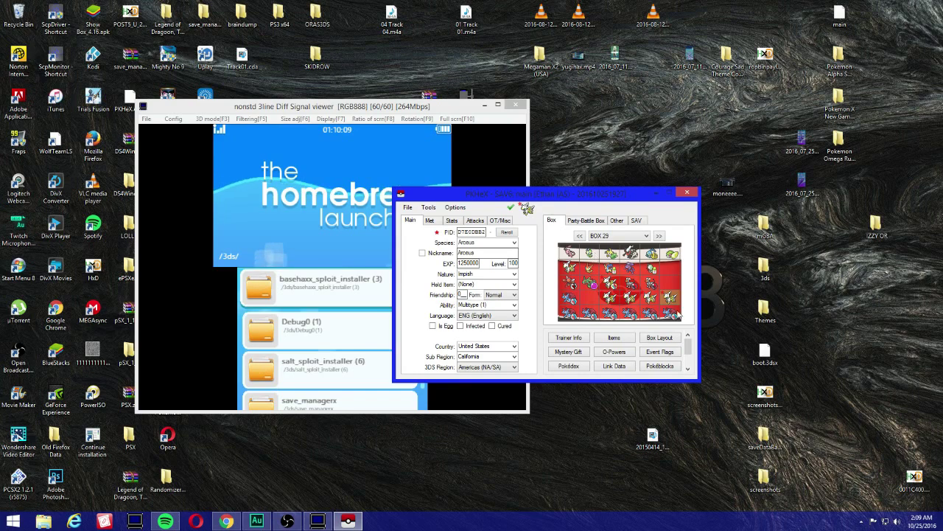
pyautogui.click(435, 109)
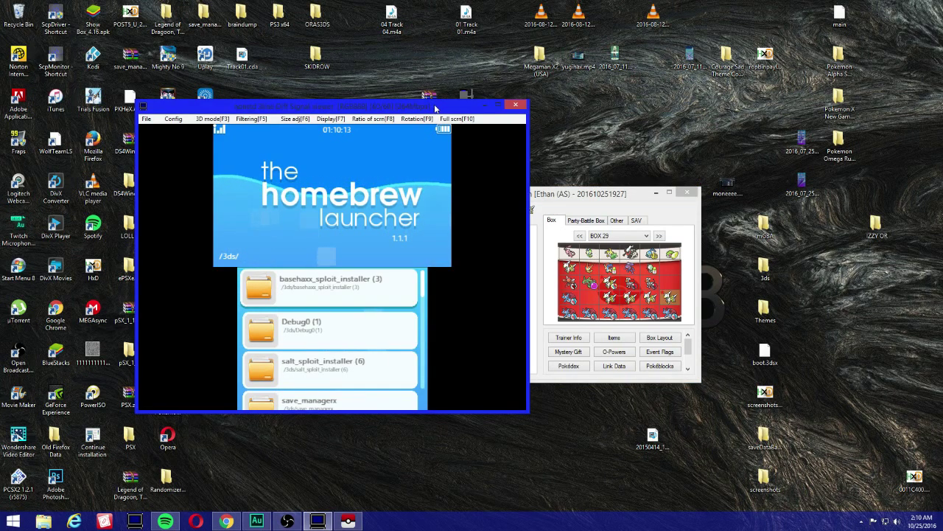
# Load the saved game in Pokémon Alpha Sapphire and arrange the signal viewer and PKHeX windows beside each other
pyautogui.press('Return')
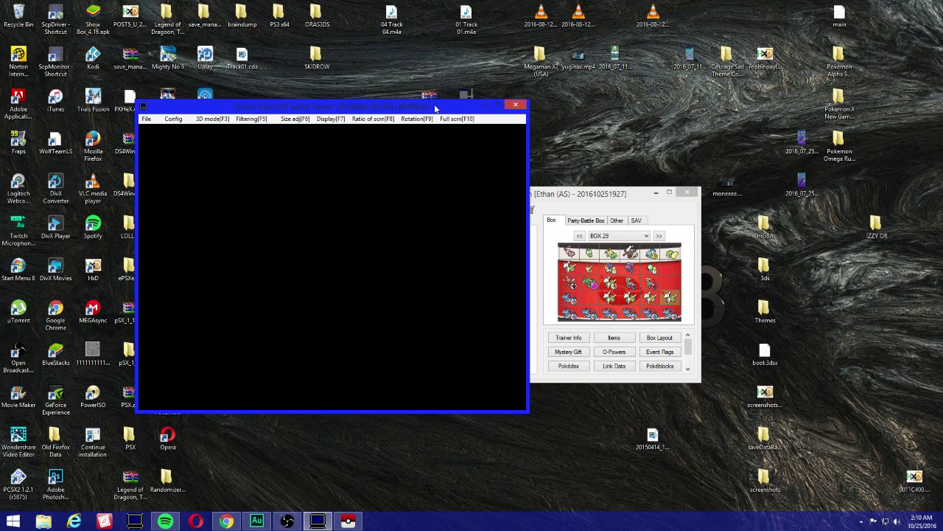
pyautogui.press('a')
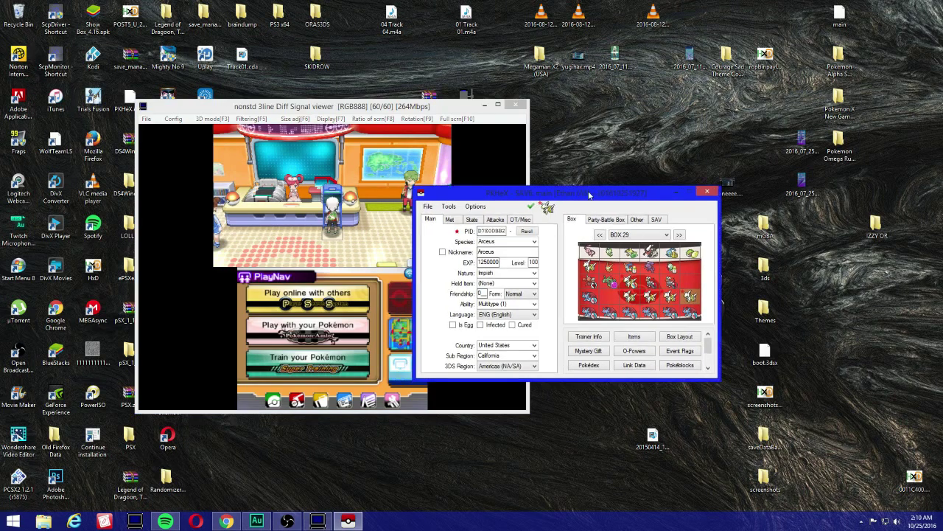
pyautogui.moveTo(291, 100); pyautogui.dragTo(307, 109)
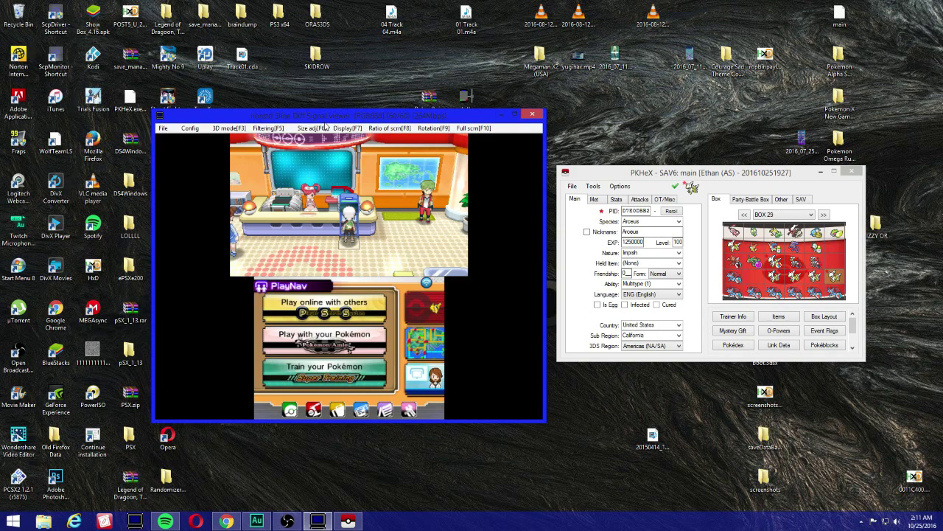